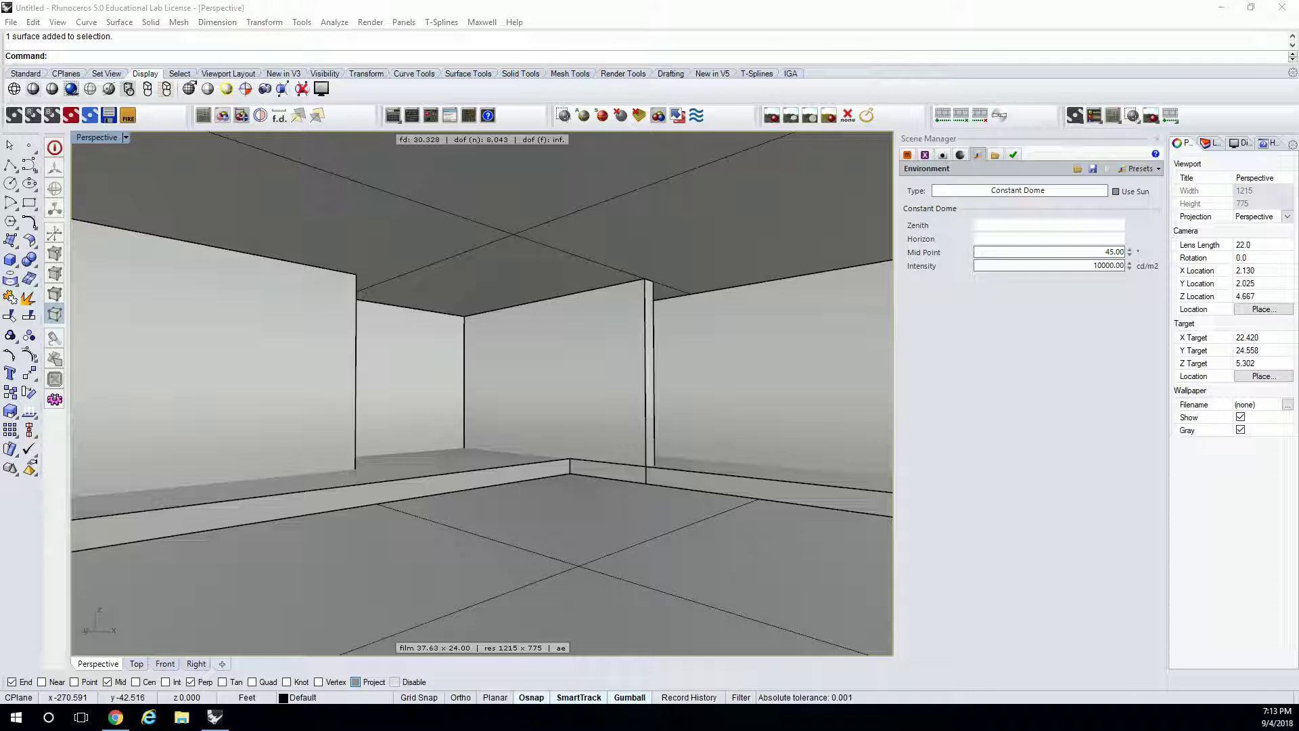
Step: Frame the perspective view inside the room, looking across the floor towards the far interior walls
{"action": "right_click_drag", "start_coordinate": [704, 363], "coordinate": [635, 395]}
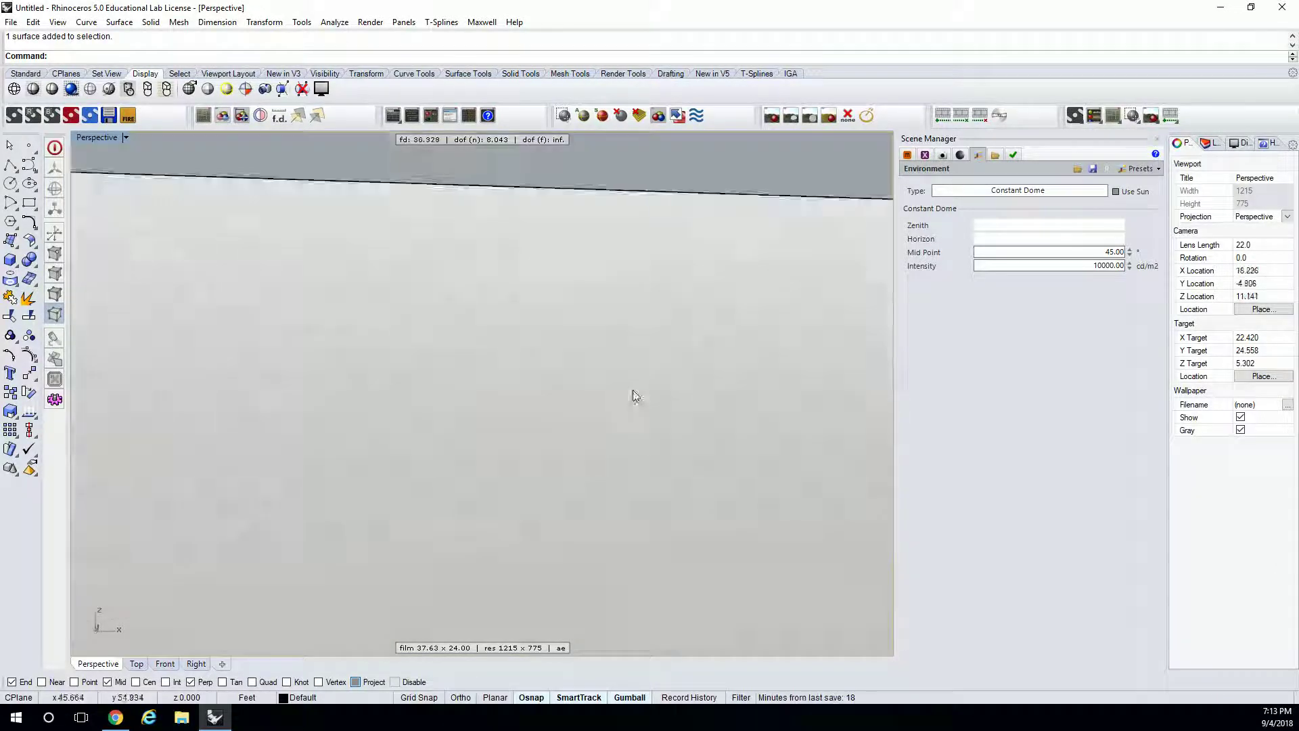
{"action": "scroll", "coordinate": [632, 390], "scroll_direction": "down", "scroll_amount": 5}
{"action": "right_click_drag", "start_coordinate": [553, 332], "coordinate": [577, 397]}
{"action": "right_click_drag", "start_coordinate": [659, 411], "coordinate": [595, 383]}
{"action": "scroll", "coordinate": [513, 400], "scroll_direction": "up", "scroll_amount": 2}
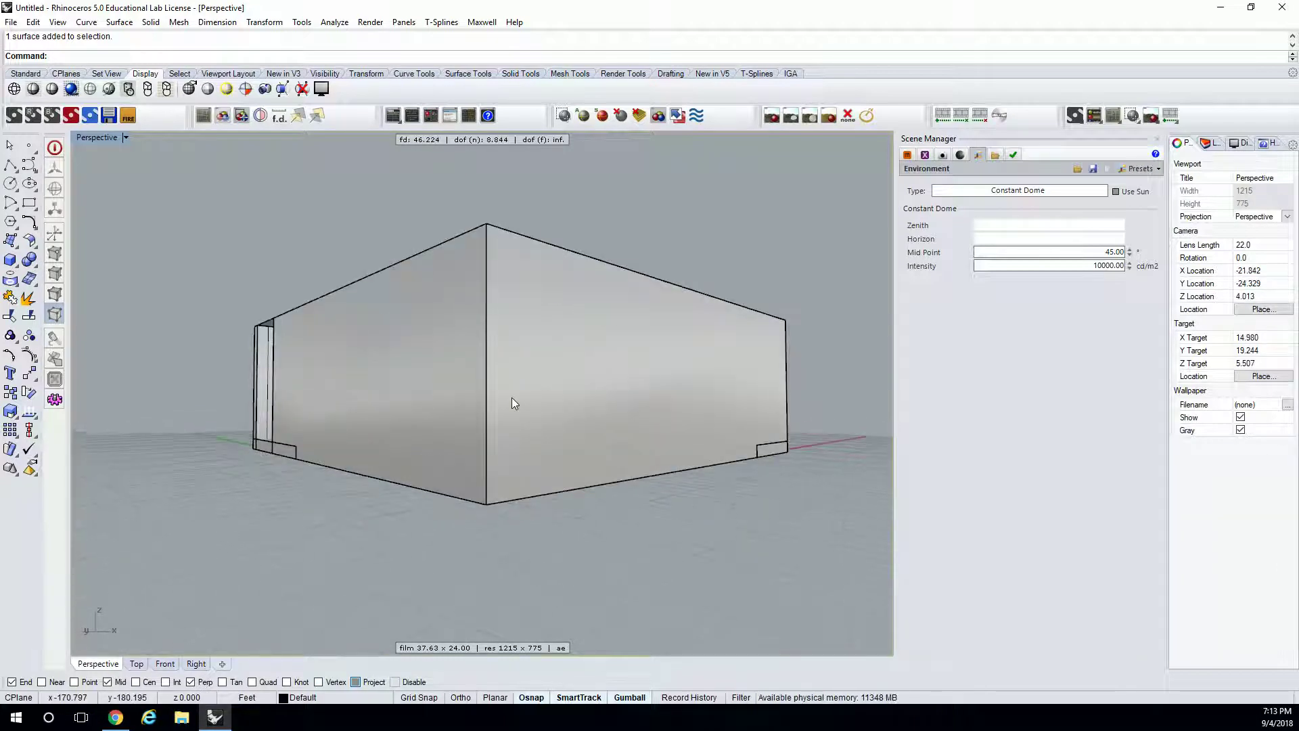
{"action": "scroll", "coordinate": [500, 385], "scroll_direction": "up", "scroll_amount": 6}
{"action": "right_click_drag", "start_coordinate": [620, 411], "coordinate": [687, 415], "text": "shift"}
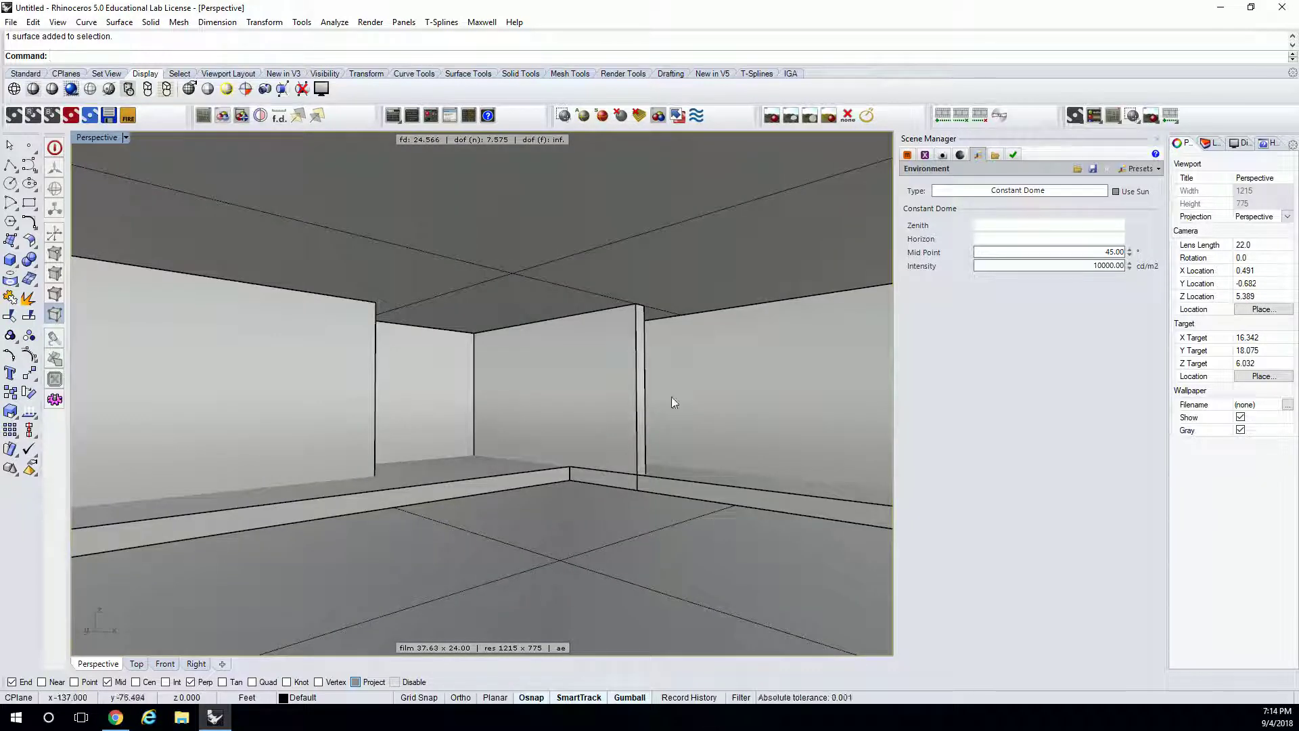
Step: Save the current interior perspective as a named view called "Something" and close the named views window
{"action": "left_click", "coordinate": [102, 138]}
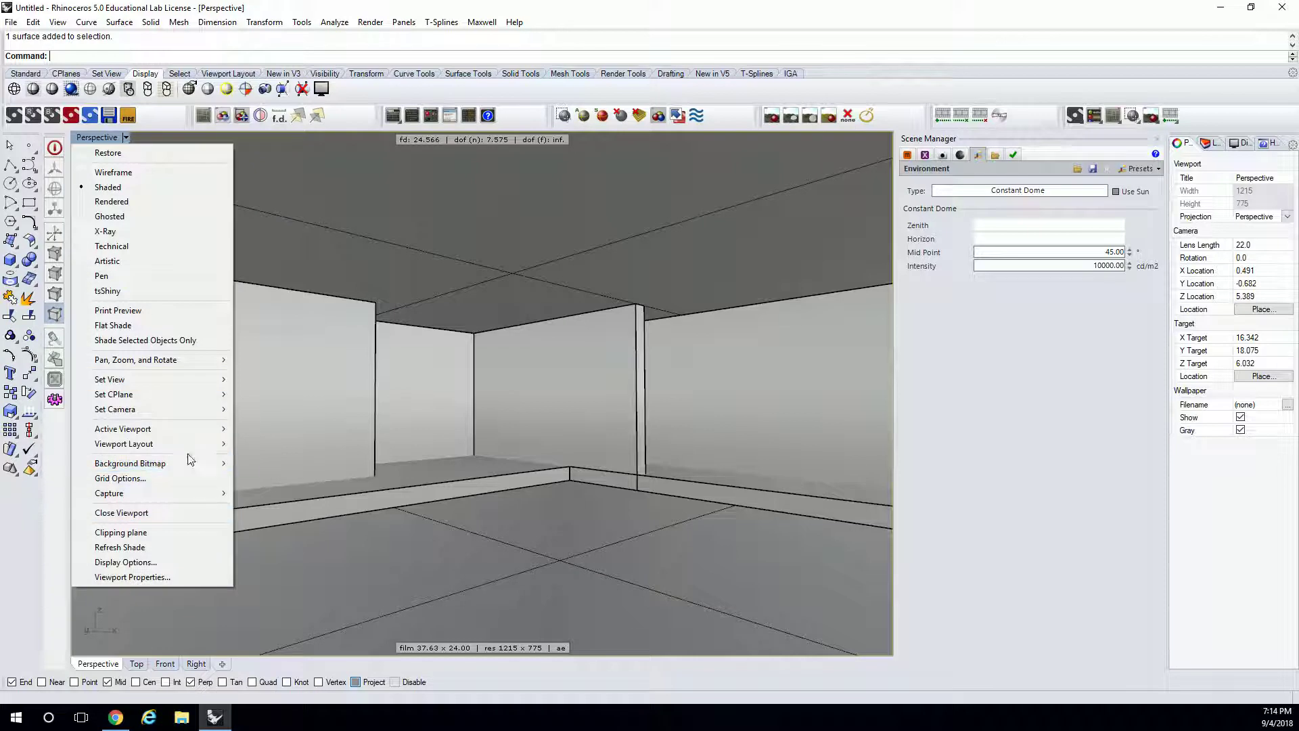
{"action": "mouse_move", "coordinate": [203, 380]}
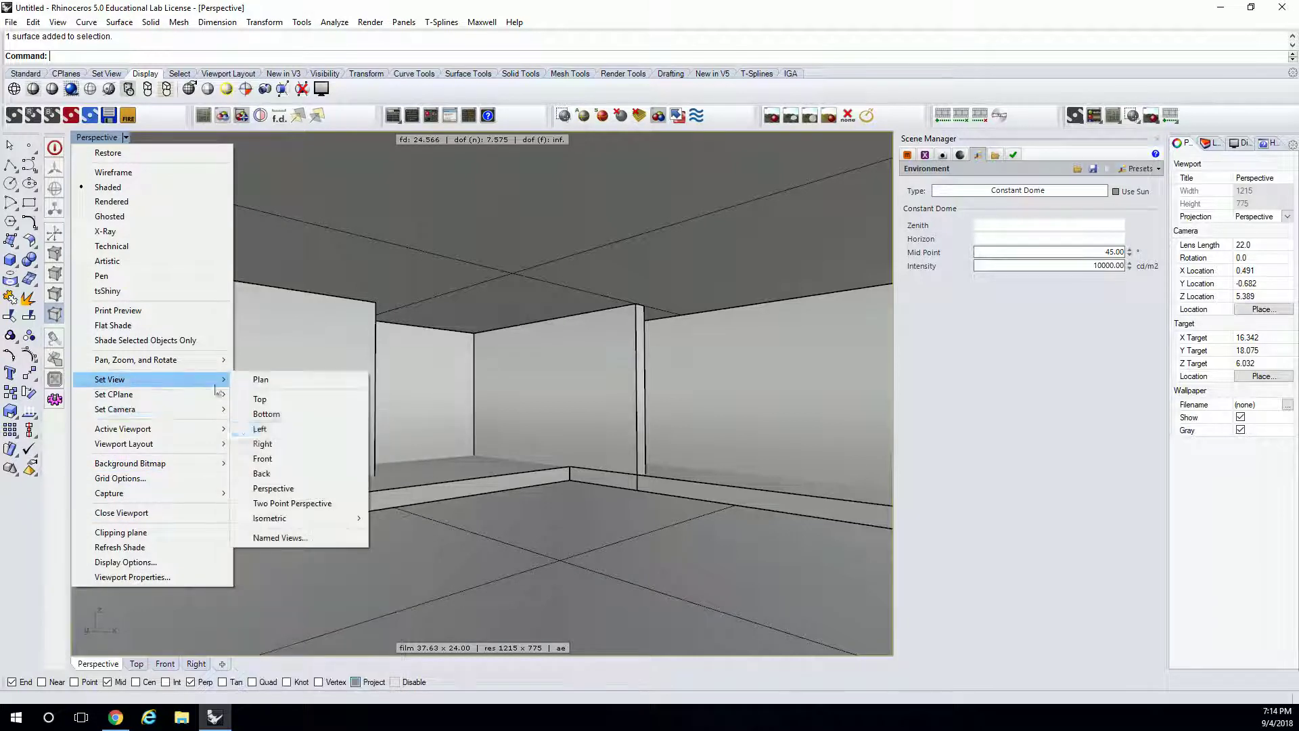
{"action": "left_click", "coordinate": [277, 537]}
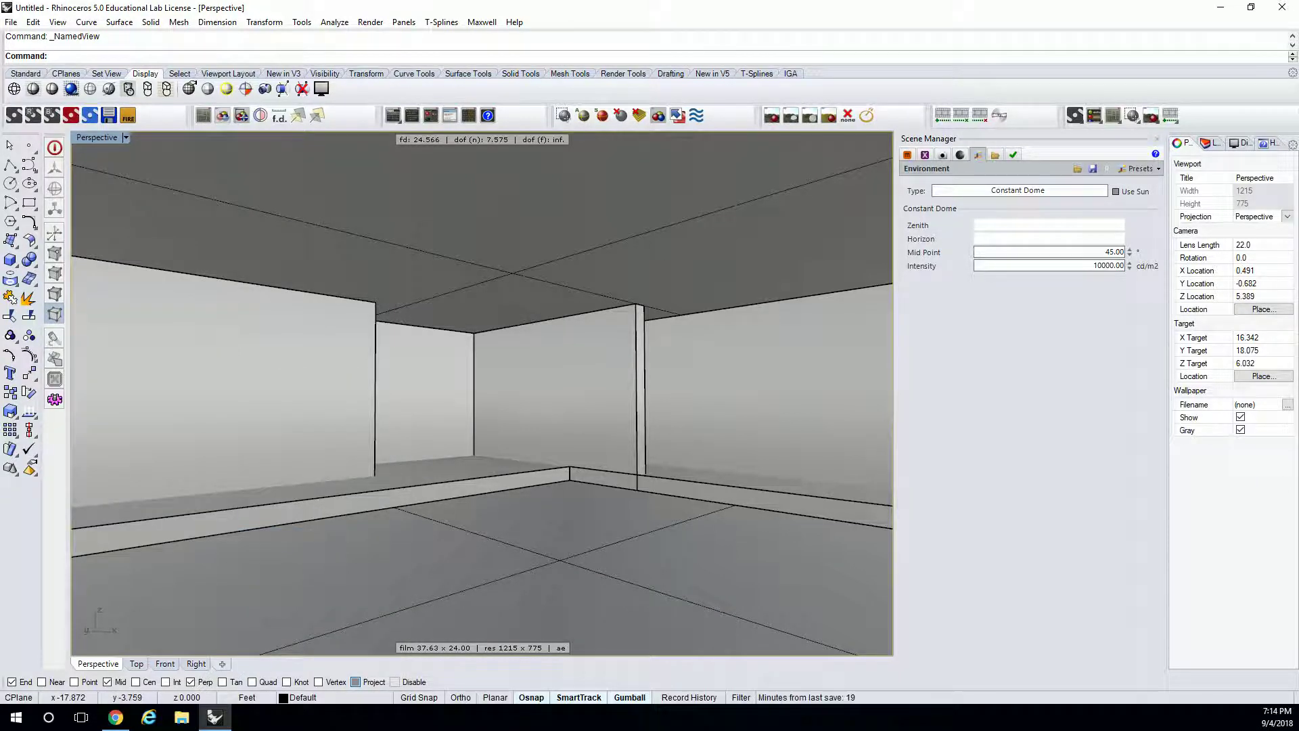
{"action": "left_click", "coordinate": [585, 301]}
{"action": "type", "text": "Something"}
{"action": "key", "text": "Return"}
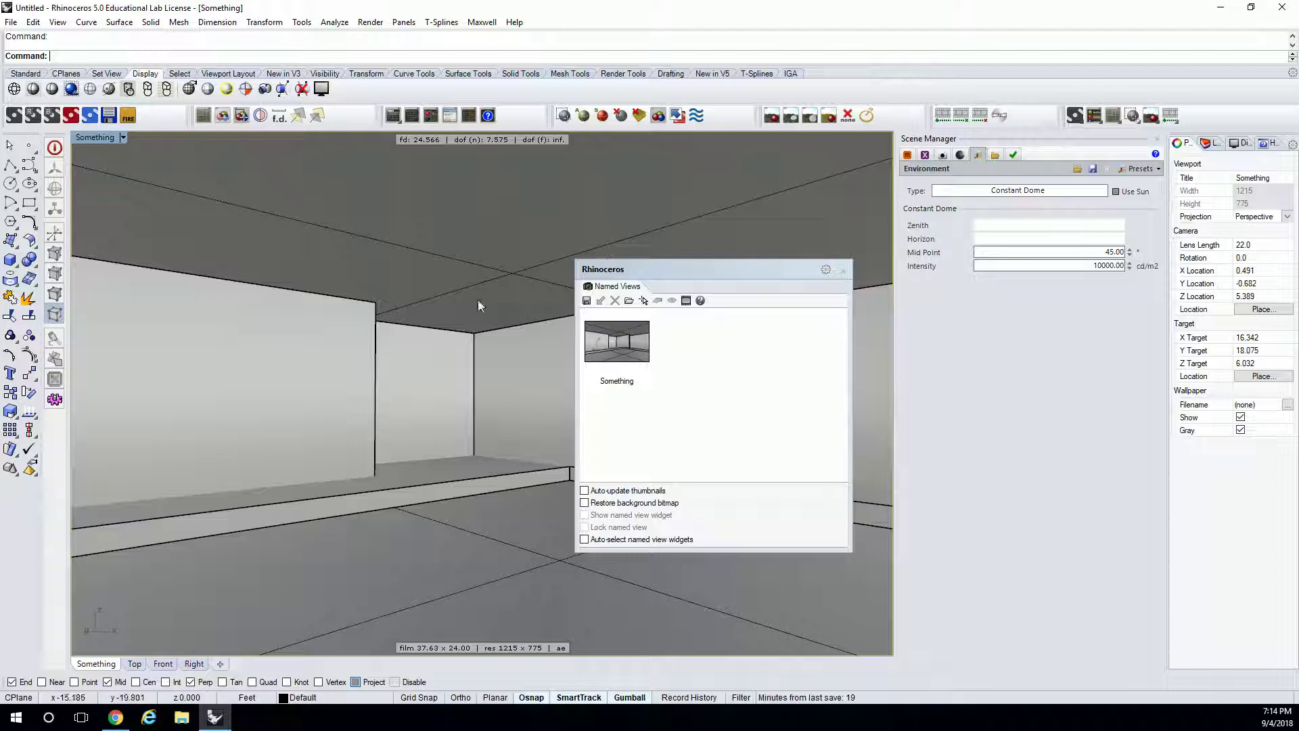
{"action": "left_click_drag", "start_coordinate": [692, 274], "coordinate": [703, 341]}
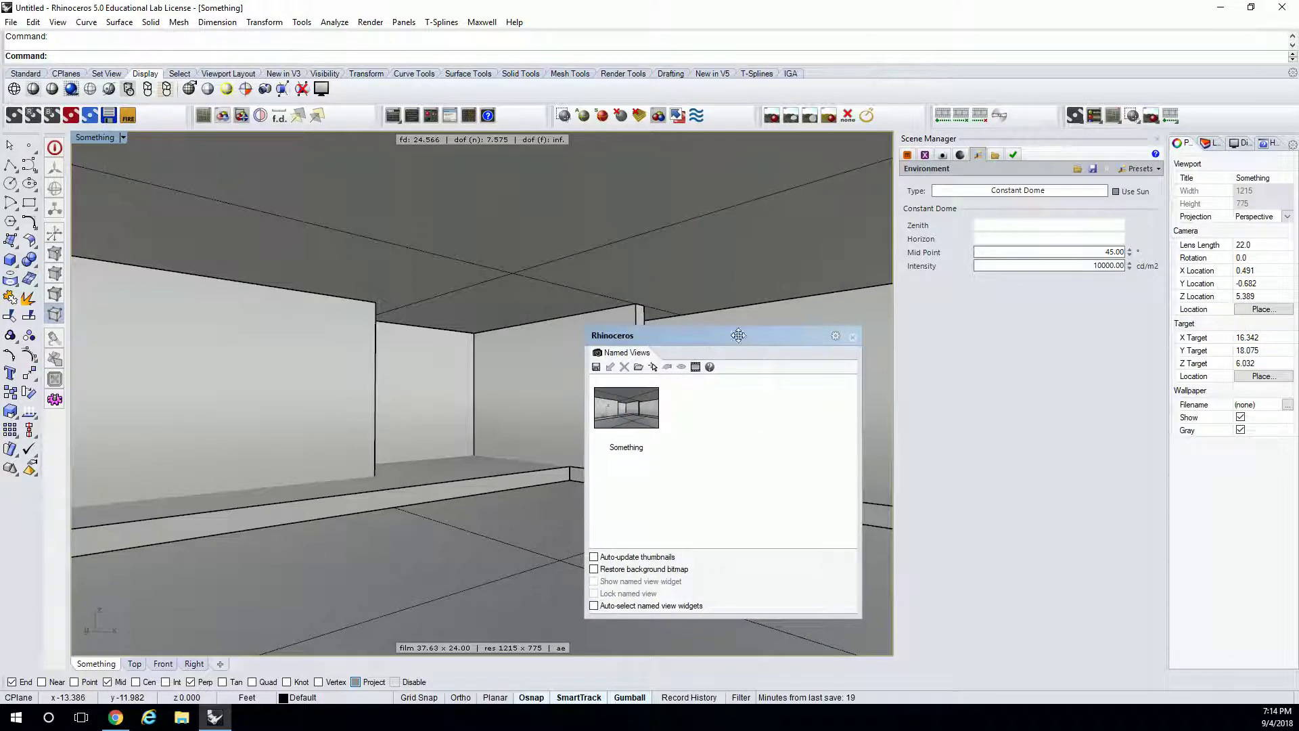
{"action": "left_click", "coordinate": [854, 335]}
Step: Place the camera on the building's near upper outer corner and its target on the diagonally opposite upper corner
{"action": "right_click_drag", "start_coordinate": [516, 291], "coordinate": [501, 268]}
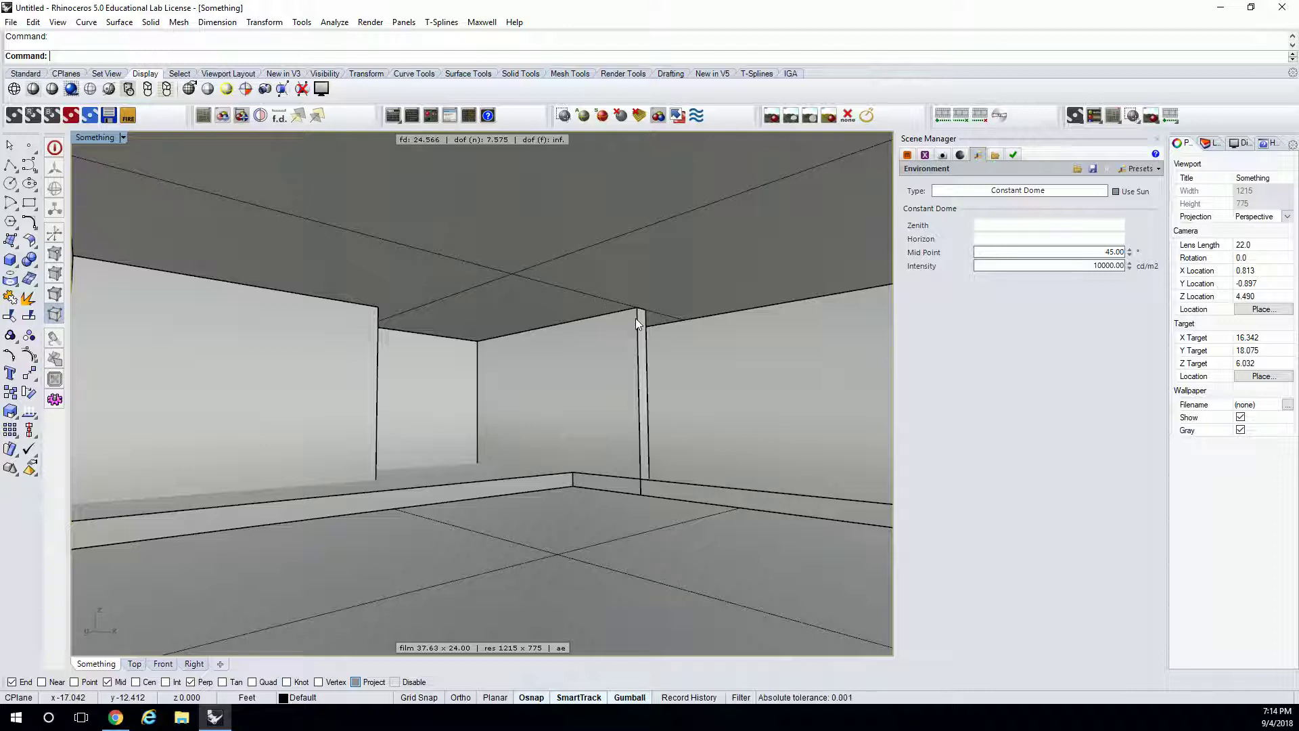
{"action": "right_click_drag", "start_coordinate": [635, 318], "coordinate": [533, 426]}
{"action": "scroll", "coordinate": [583, 452], "scroll_direction": "down", "scroll_amount": 10}
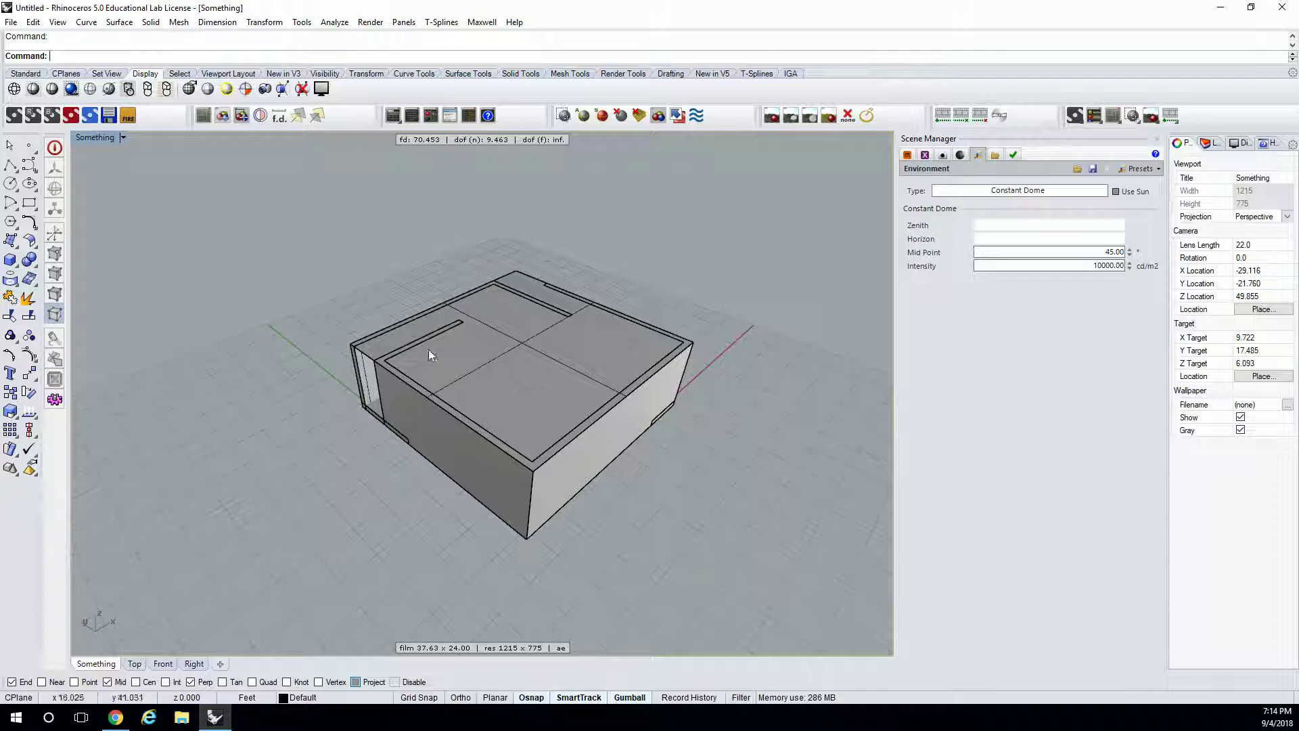
{"action": "left_click", "coordinate": [100, 136]}
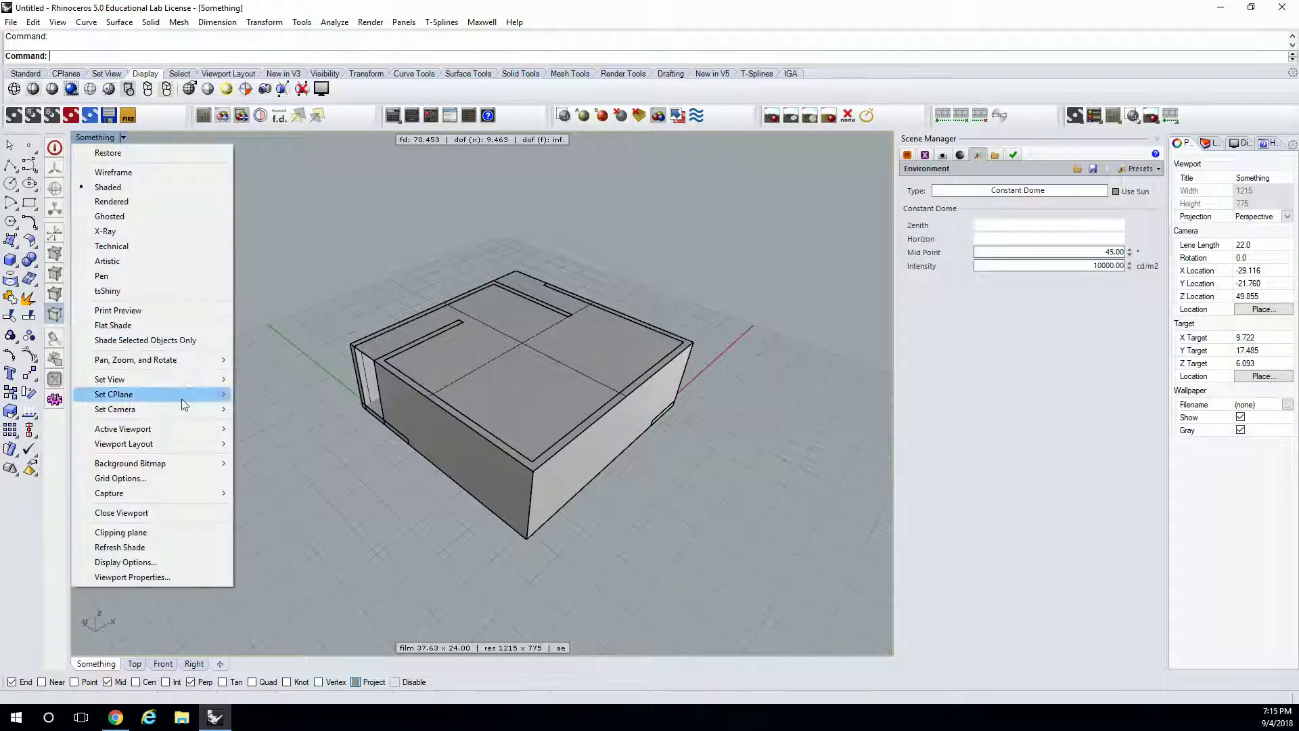
{"action": "mouse_move", "coordinate": [182, 406]}
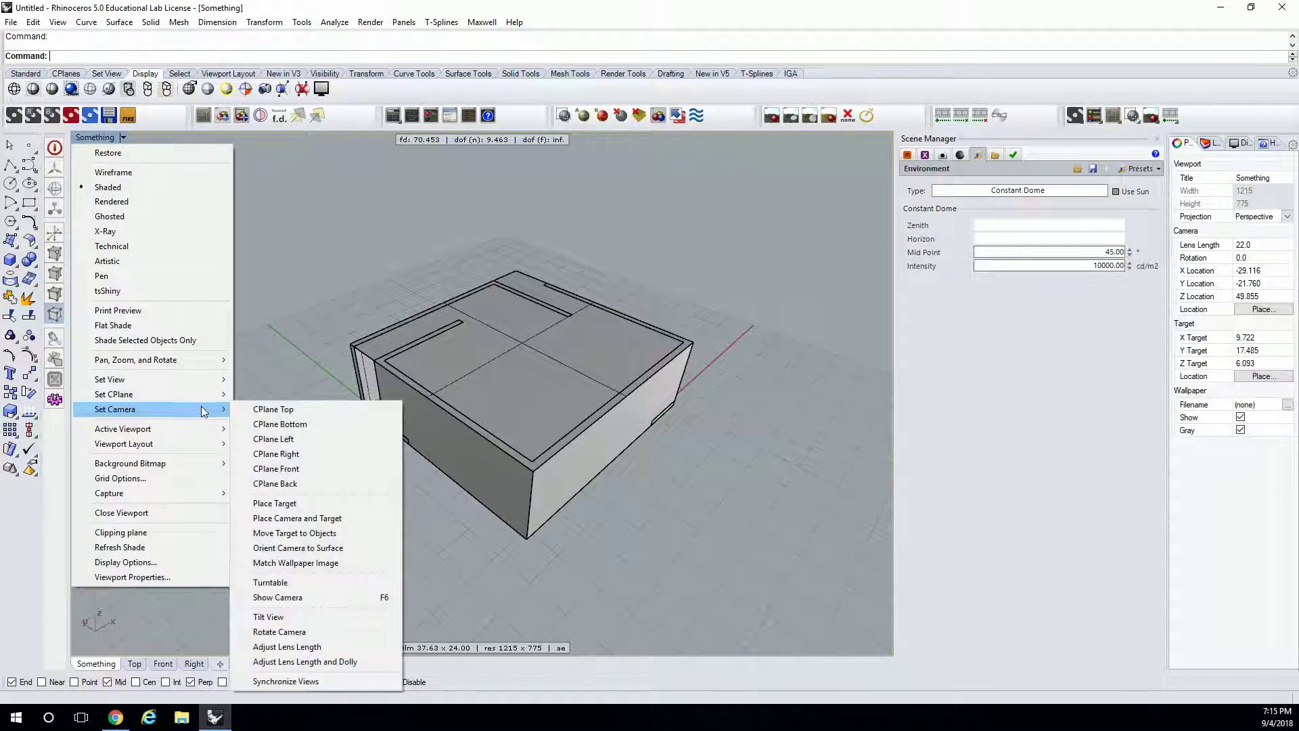
{"action": "left_click", "coordinate": [300, 522]}
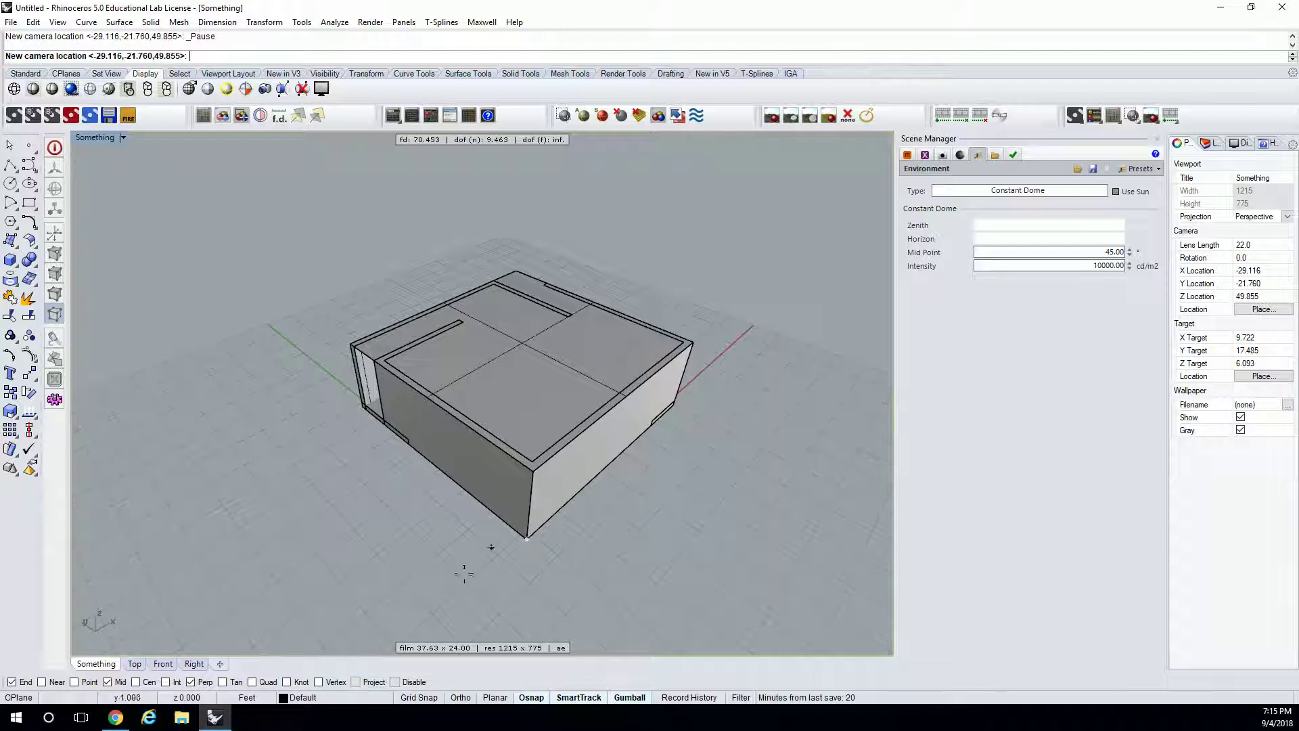
{"action": "left_click", "coordinate": [531, 470]}
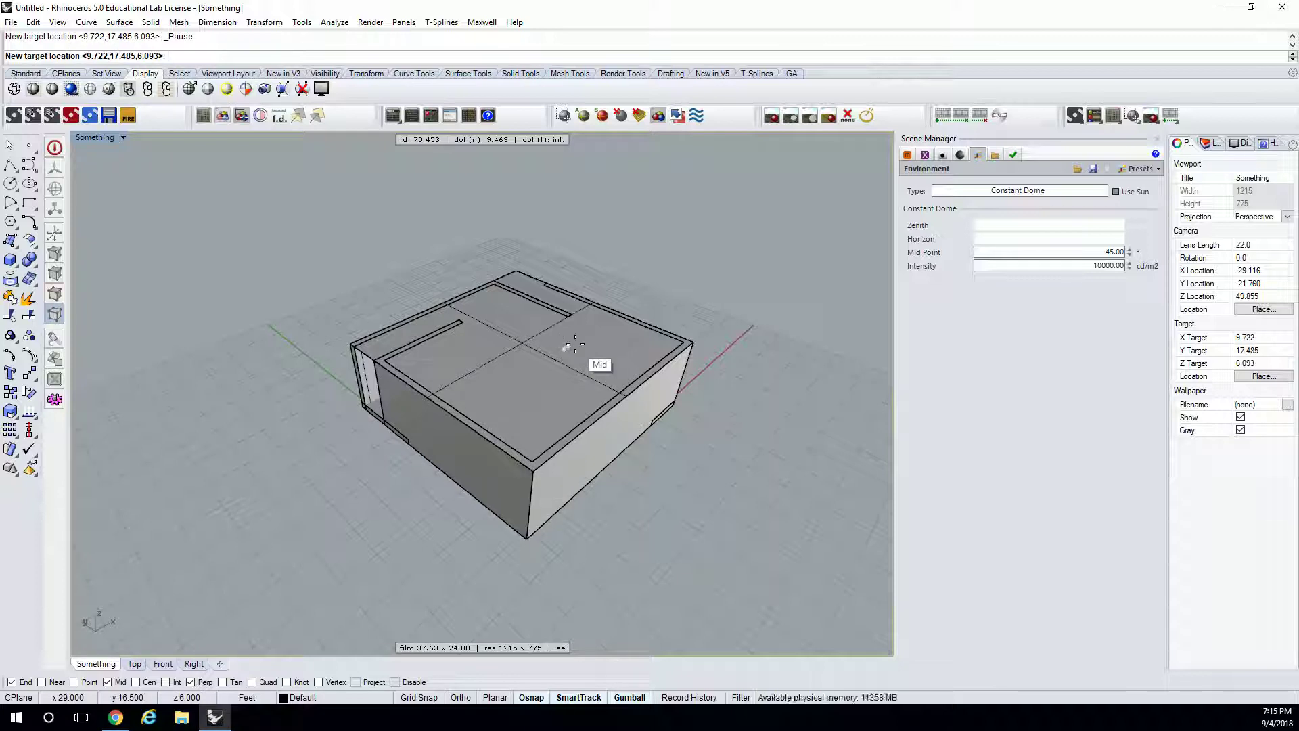
{"action": "left_click", "coordinate": [512, 271]}
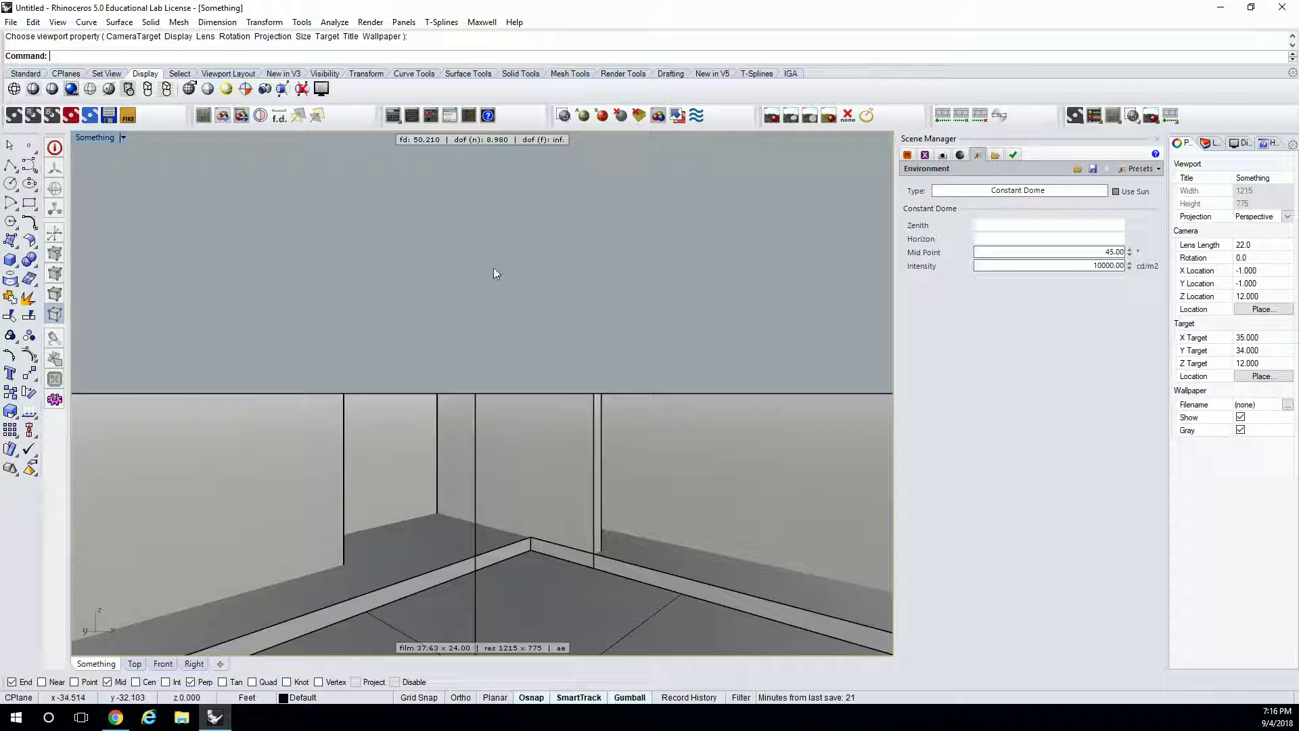
Step: Restore the four-viewport layout and place a point on the floor plan just inside the room's corner near the origin
{"action": "double_click", "coordinate": [87, 137]}
{"action": "right_click_drag", "start_coordinate": [289, 309], "coordinate": [279, 314]}
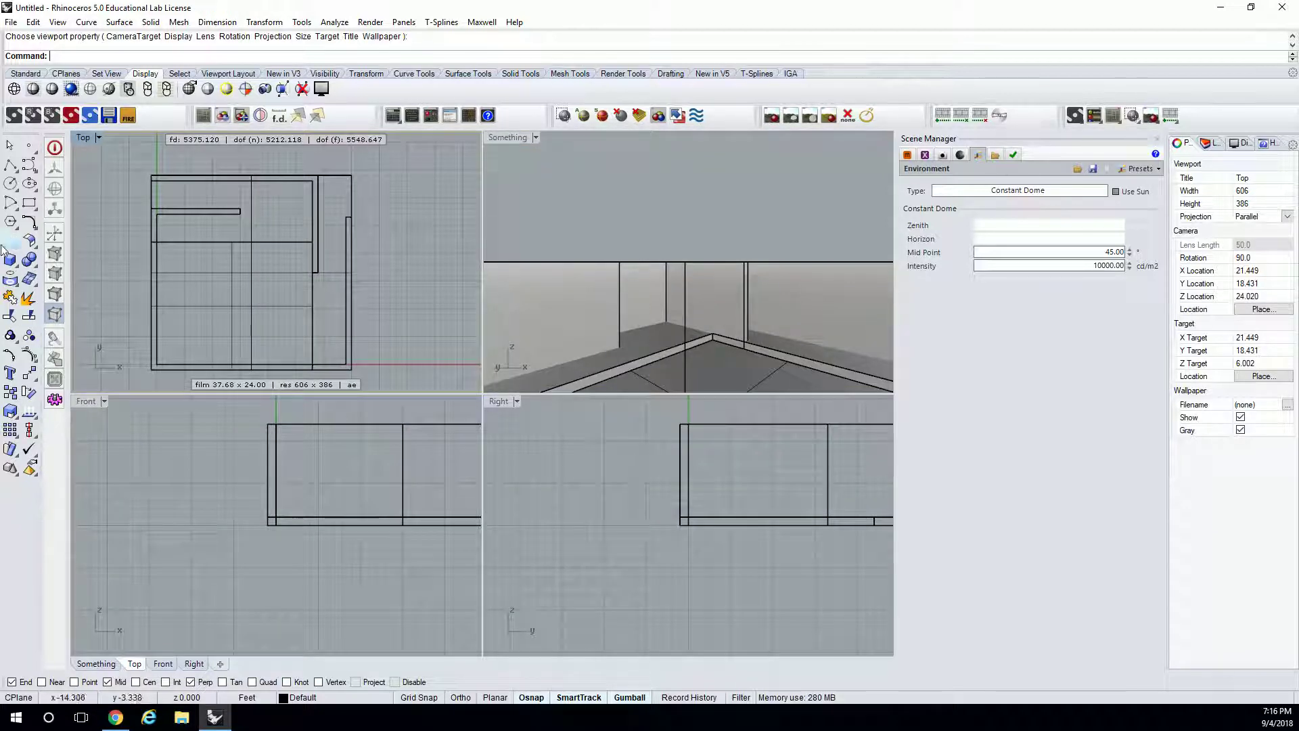
{"action": "left_click", "coordinate": [30, 146]}
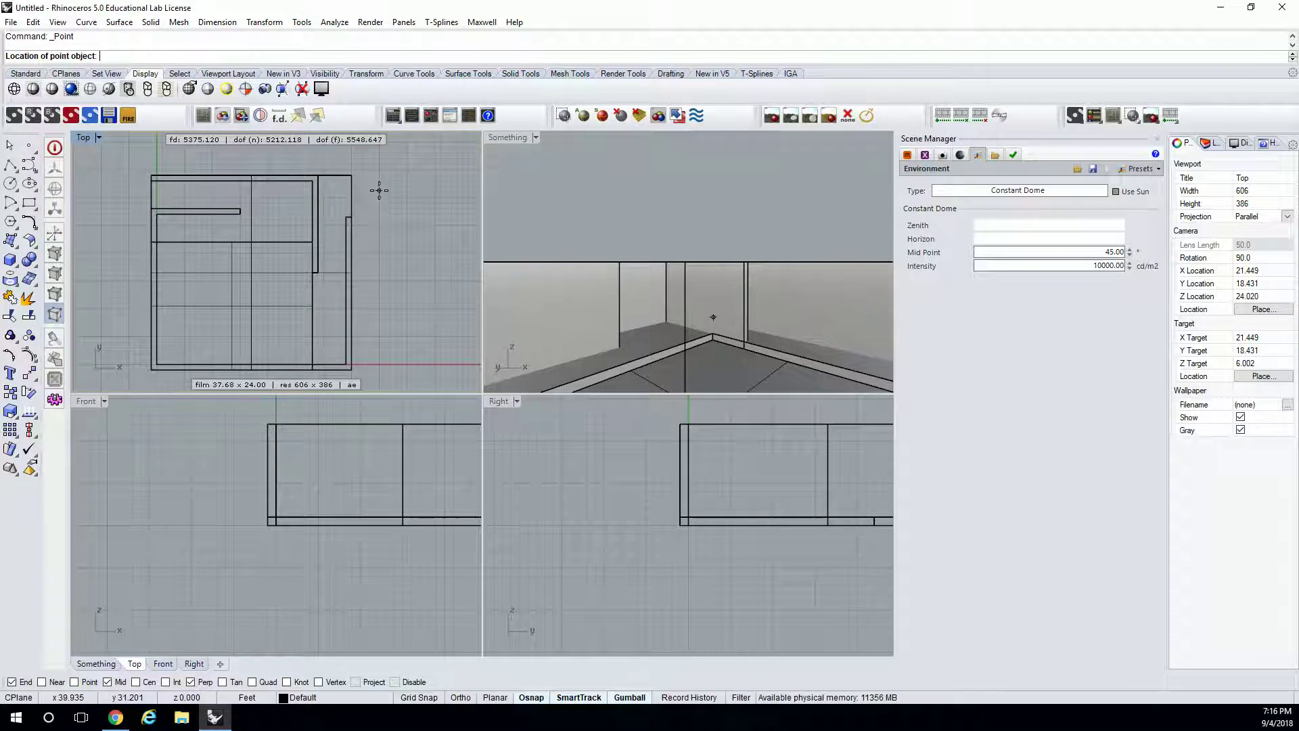
{"action": "left_click", "coordinate": [608, 203]}
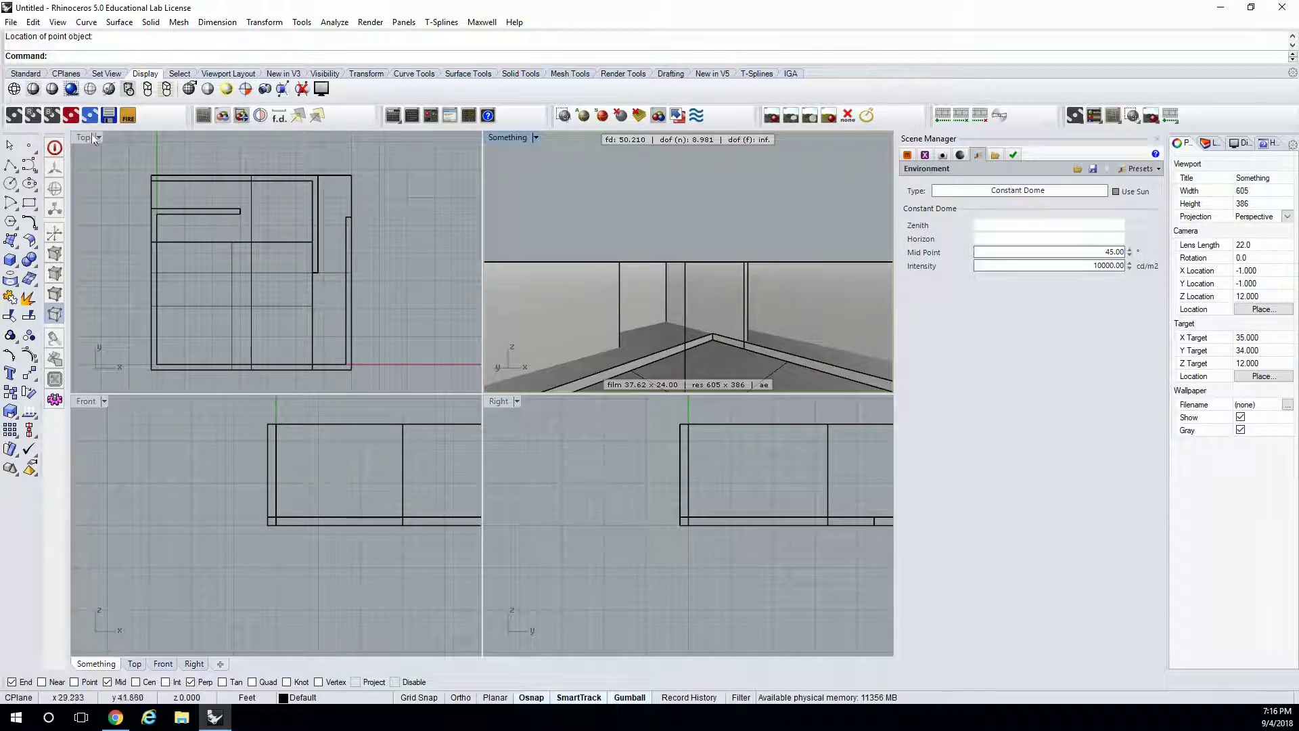
{"action": "left_click", "coordinate": [29, 145]}
{"action": "scroll", "coordinate": [163, 356], "scroll_direction": "up", "scroll_amount": 3}
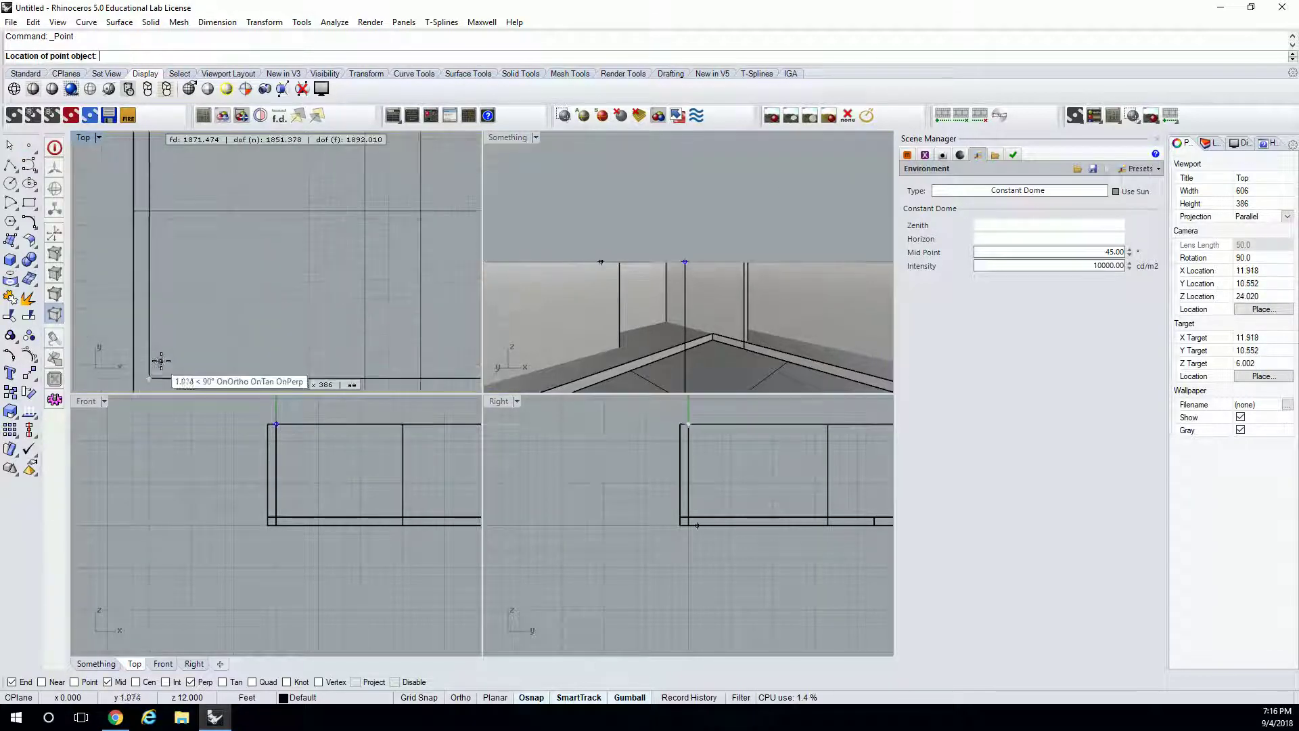
{"action": "left_click", "coordinate": [165, 360]}
{"action": "scroll", "coordinate": [237, 315], "scroll_direction": "down", "scroll_amount": 4}
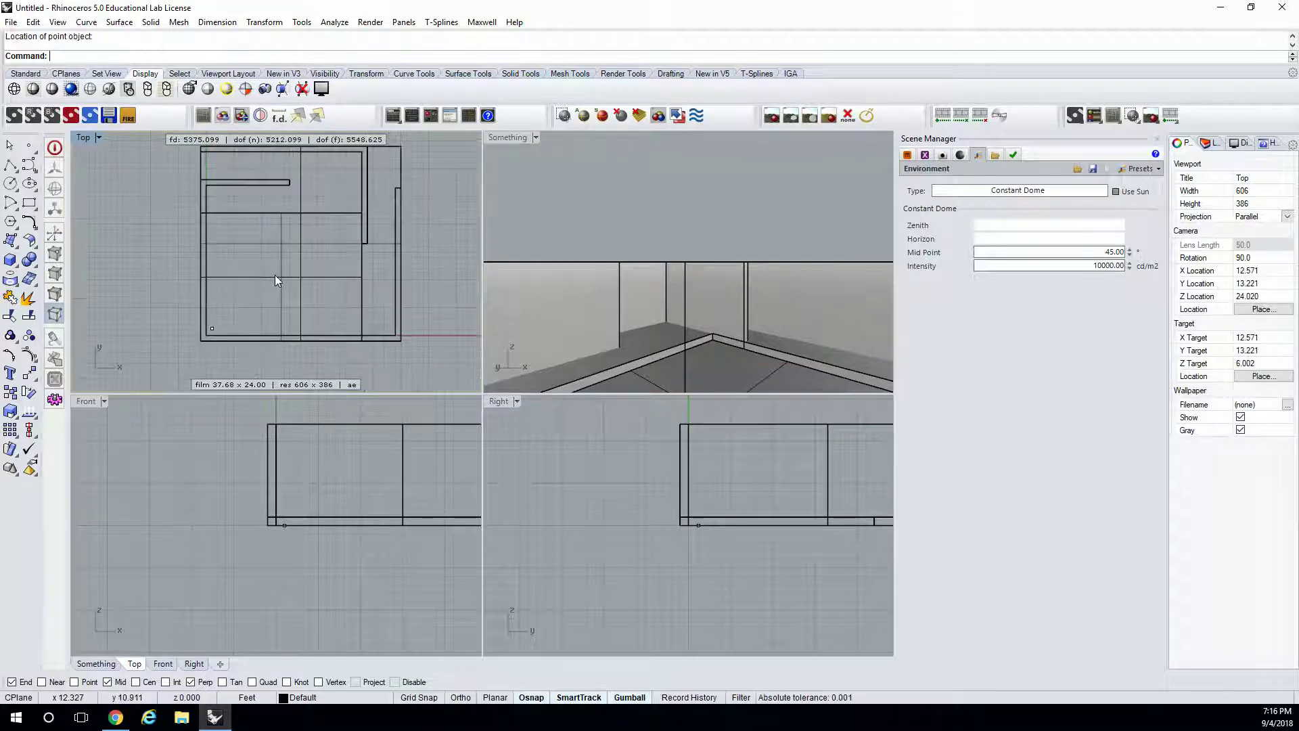
Step: Draw a small, roughly square box near the middle of the floor plan with a height of 6 feet
{"action": "left_click", "coordinate": [31, 148]}
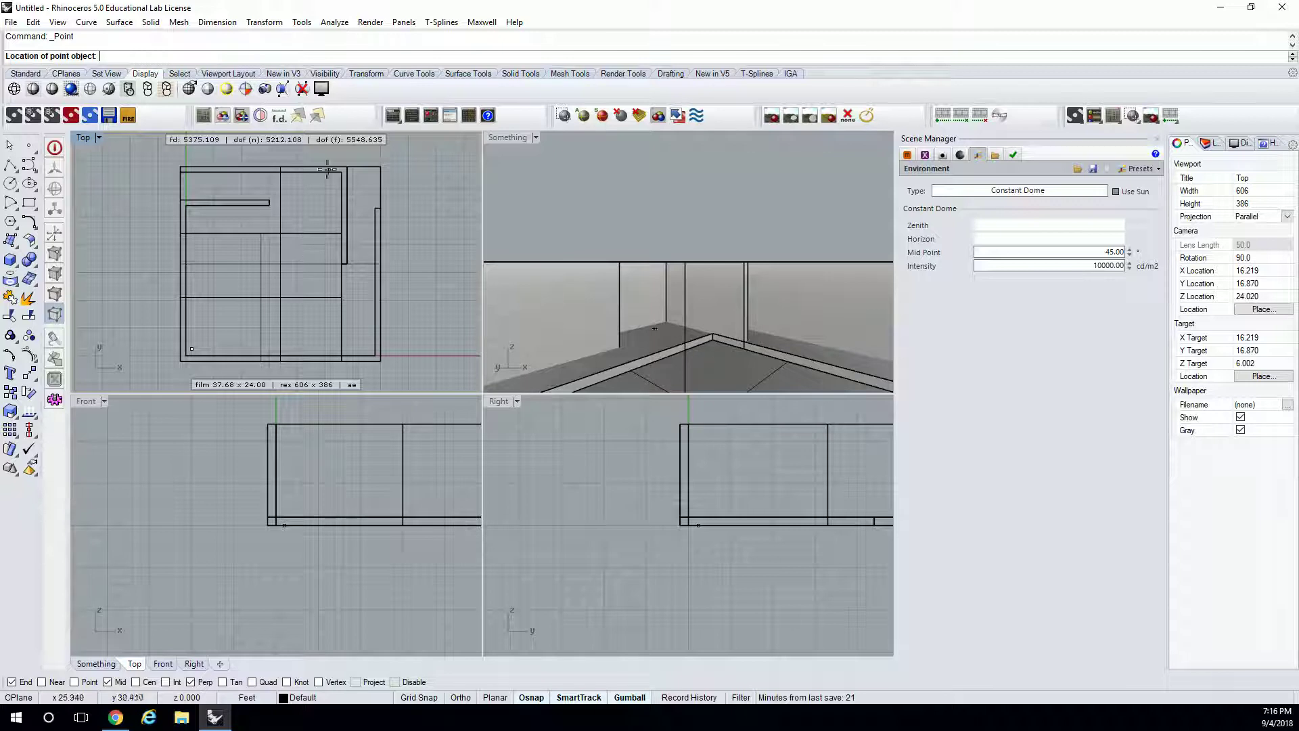
{"action": "key", "text": "Escape"}
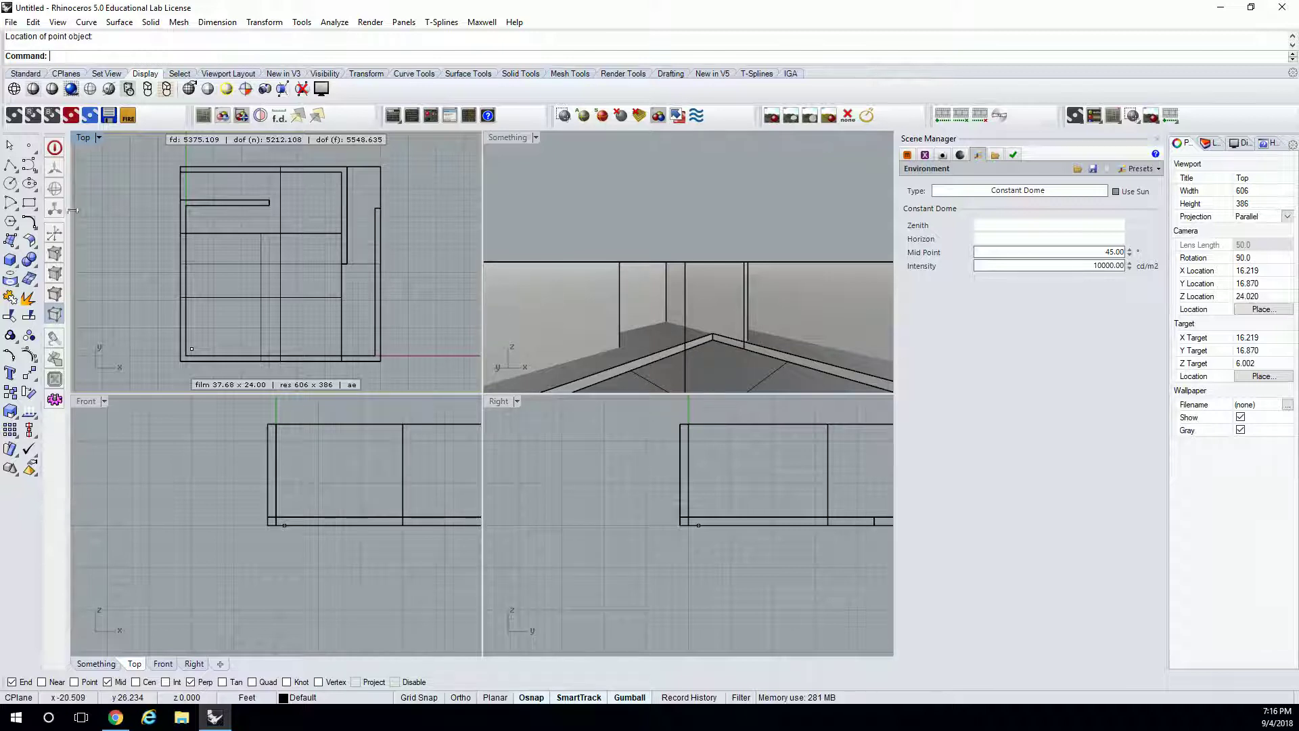
{"action": "left_click", "coordinate": [11, 260]}
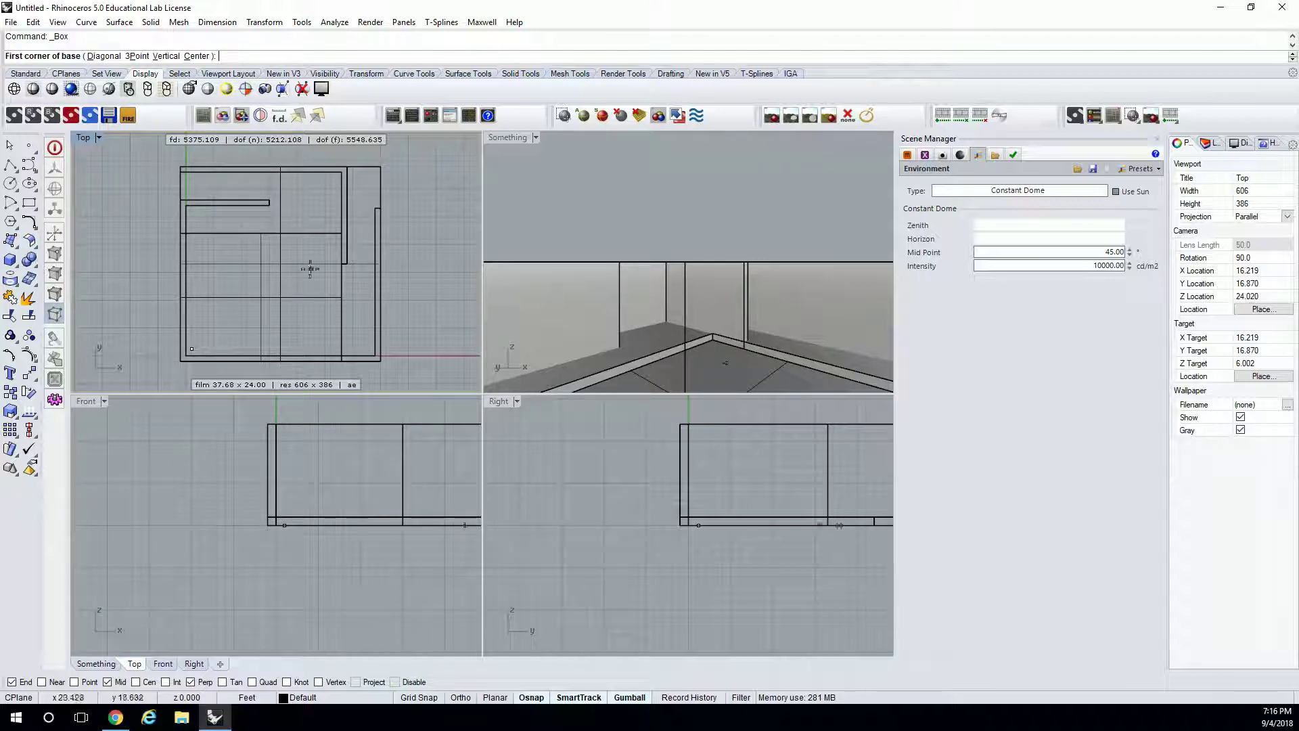
{"action": "left_click", "coordinate": [275, 267]}
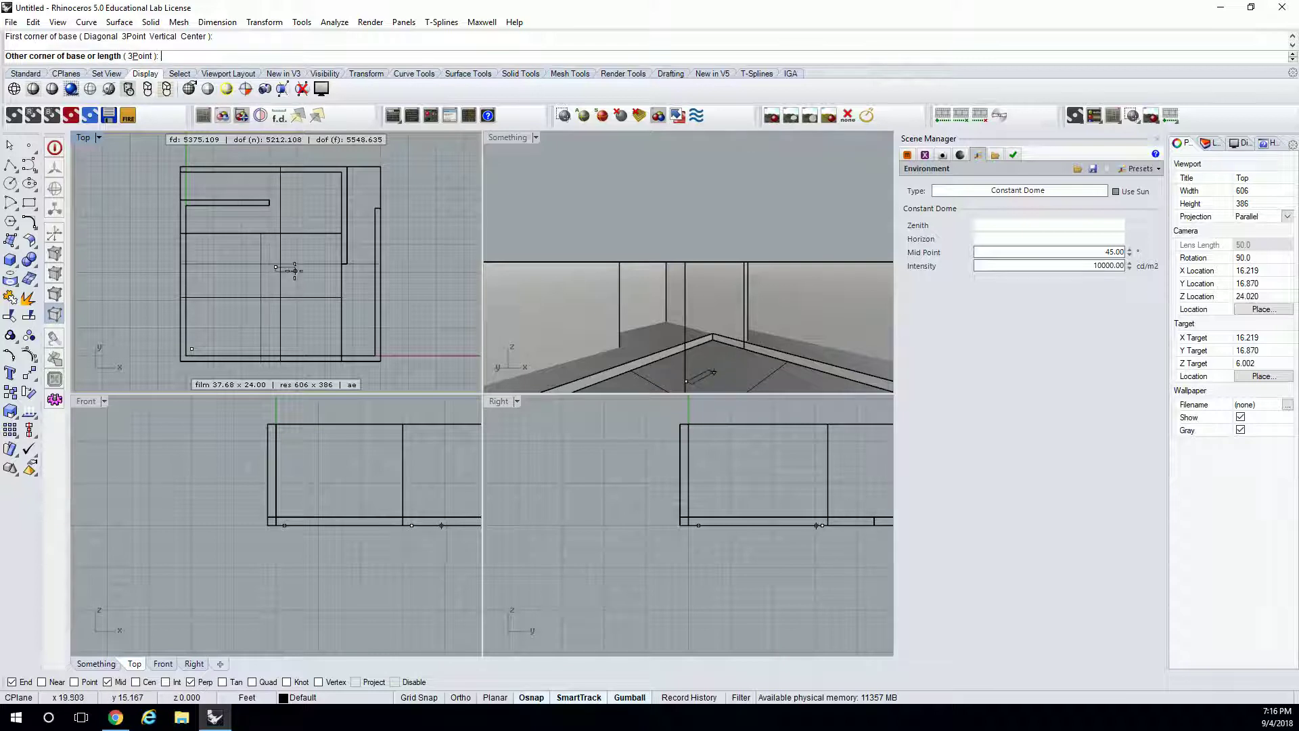
{"action": "left_click", "coordinate": [289, 278]}
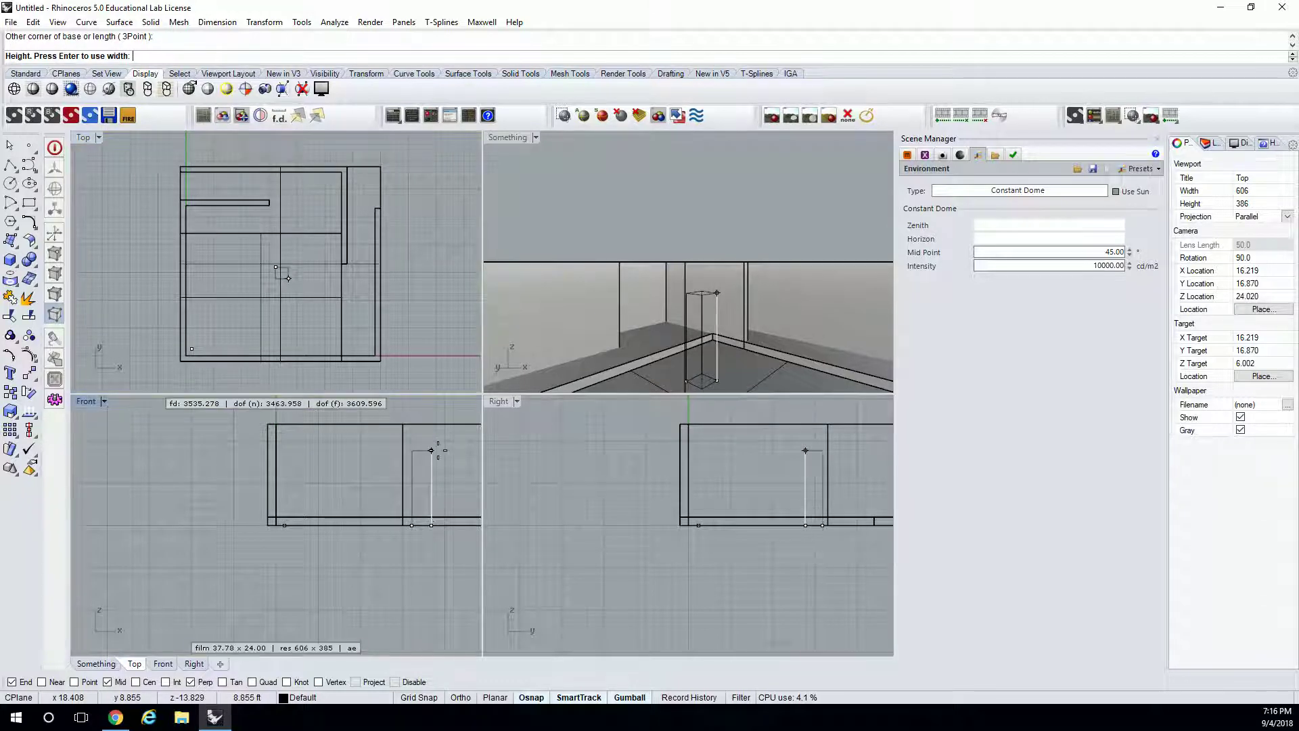
{"action": "type", "text": "6"}
{"action": "key", "text": "Return"}
Step: Move the box a short distance along both X and Y in plan, towards the corner point, and deselect it
{"action": "right_click_drag", "start_coordinate": [701, 319], "coordinate": [693, 349], "text": "shift"}
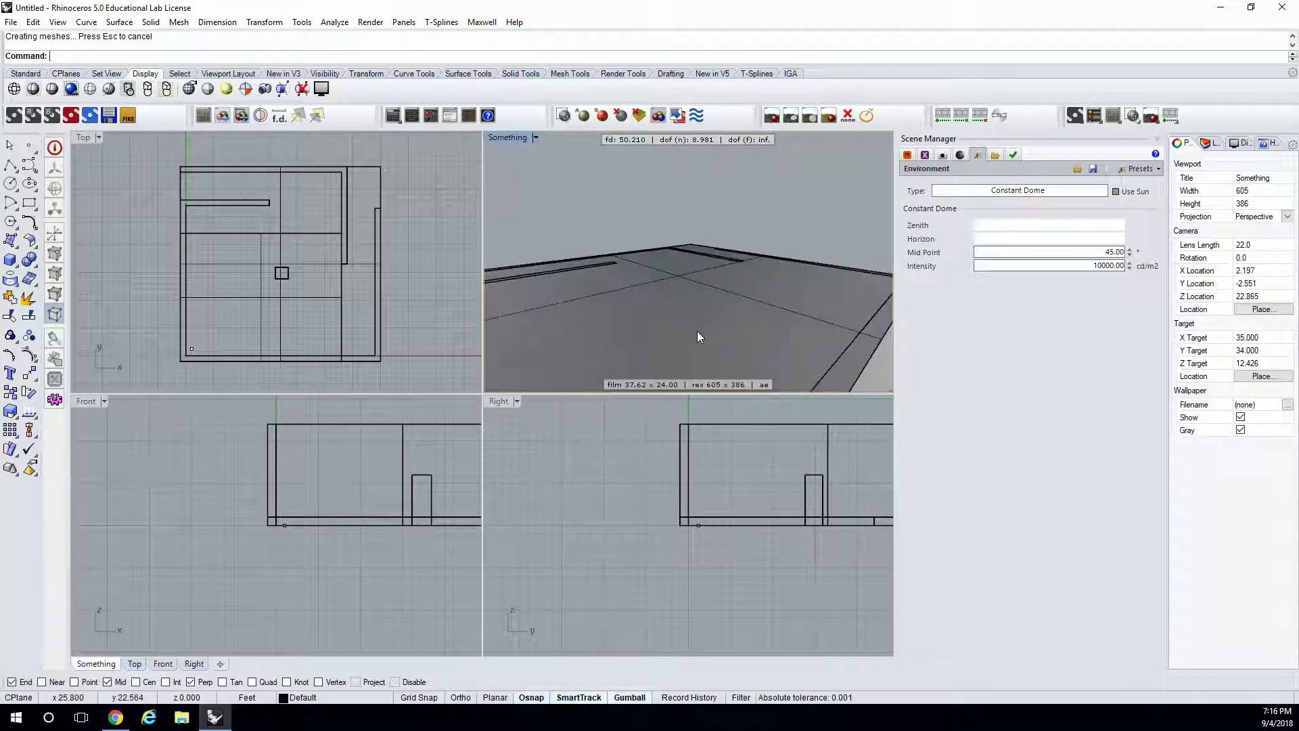
{"action": "left_click", "coordinate": [286, 278]}
{"action": "left_click_drag", "start_coordinate": [283, 233], "coordinate": [284, 249]}
{"action": "left_click_drag", "start_coordinate": [324, 290], "coordinate": [308, 291]}
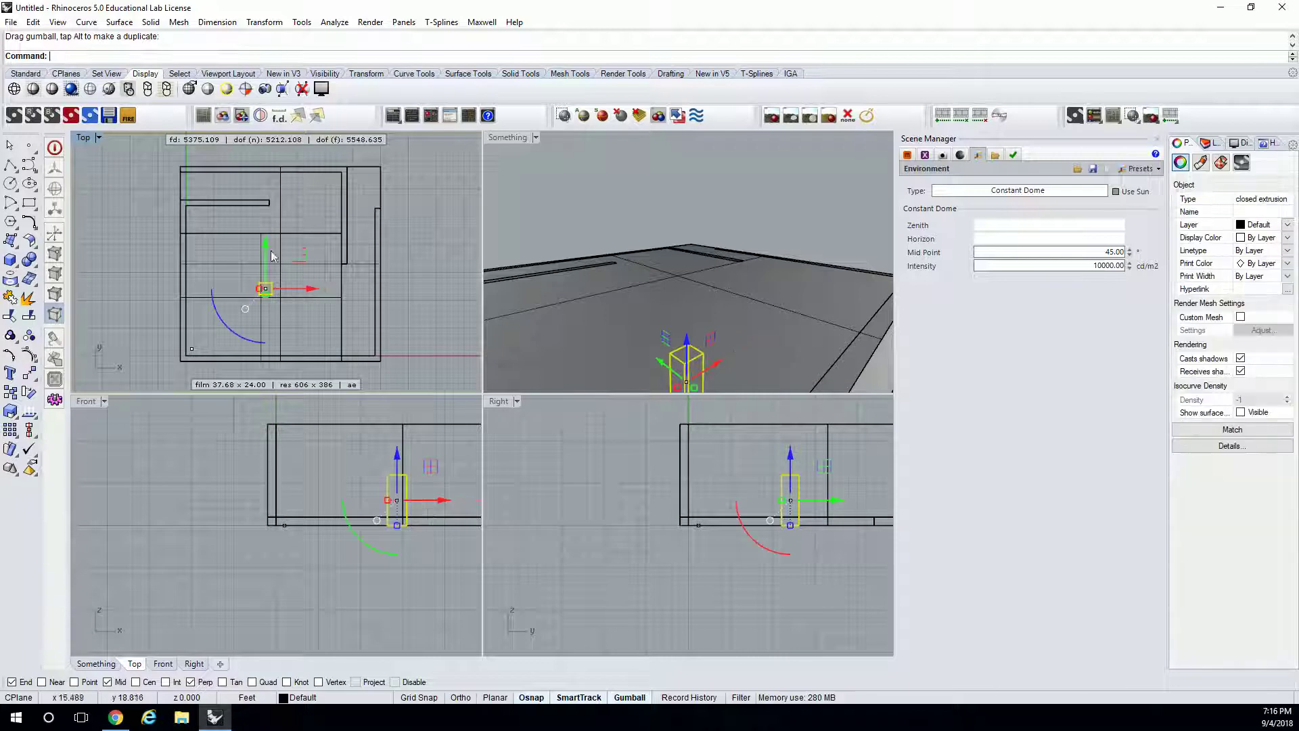
{"action": "left_click", "coordinate": [316, 323]}
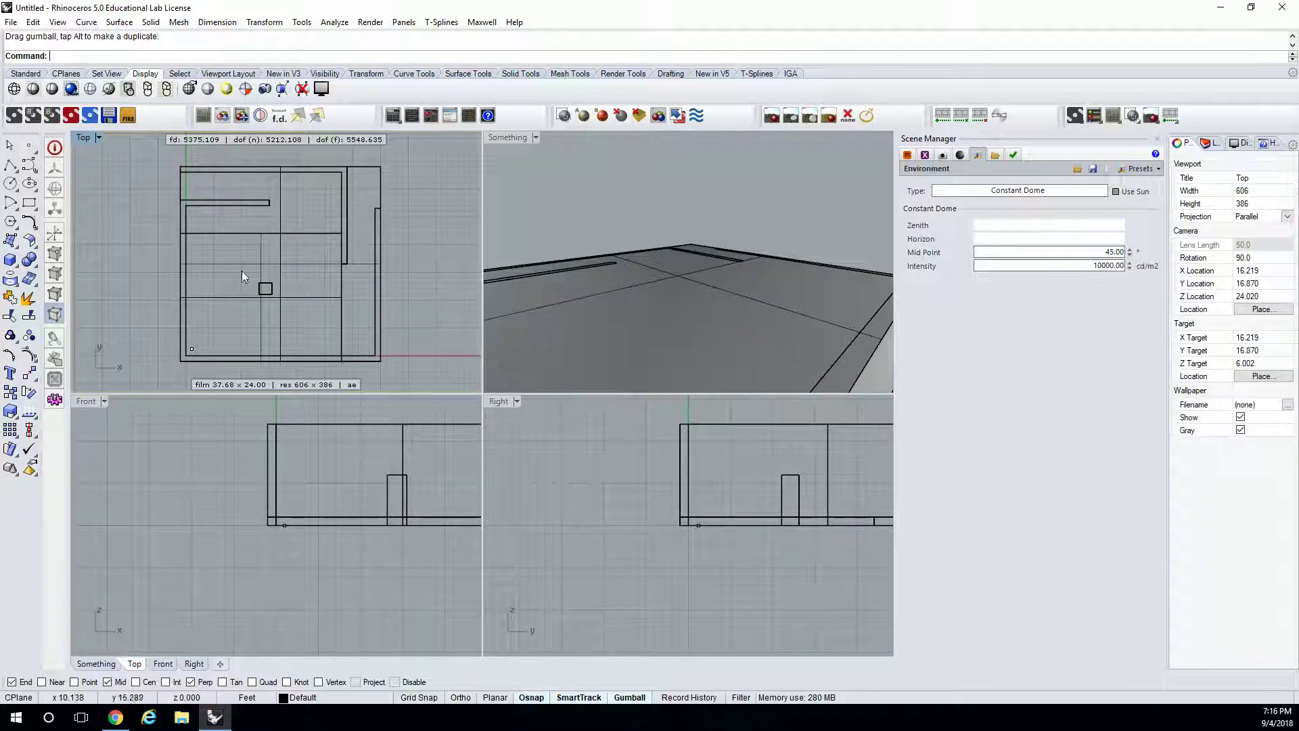
Step: Place a second point on the box's top corner farthest from the origin
{"action": "right_click_drag", "start_coordinate": [242, 318], "coordinate": [244, 286]}
{"action": "left_click", "coordinate": [29, 145]}
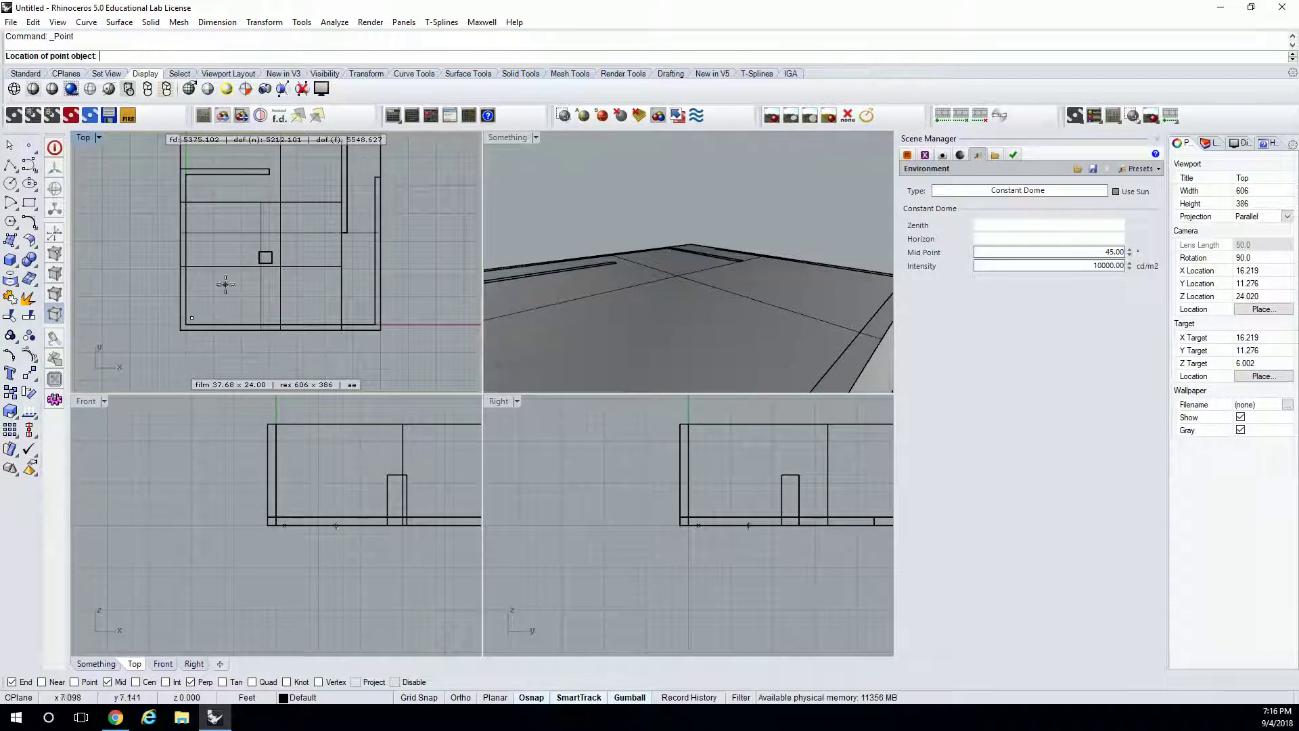
{"action": "left_click", "coordinate": [272, 249]}
{"action": "left_click_drag", "start_coordinate": [269, 251], "coordinate": [278, 254]}
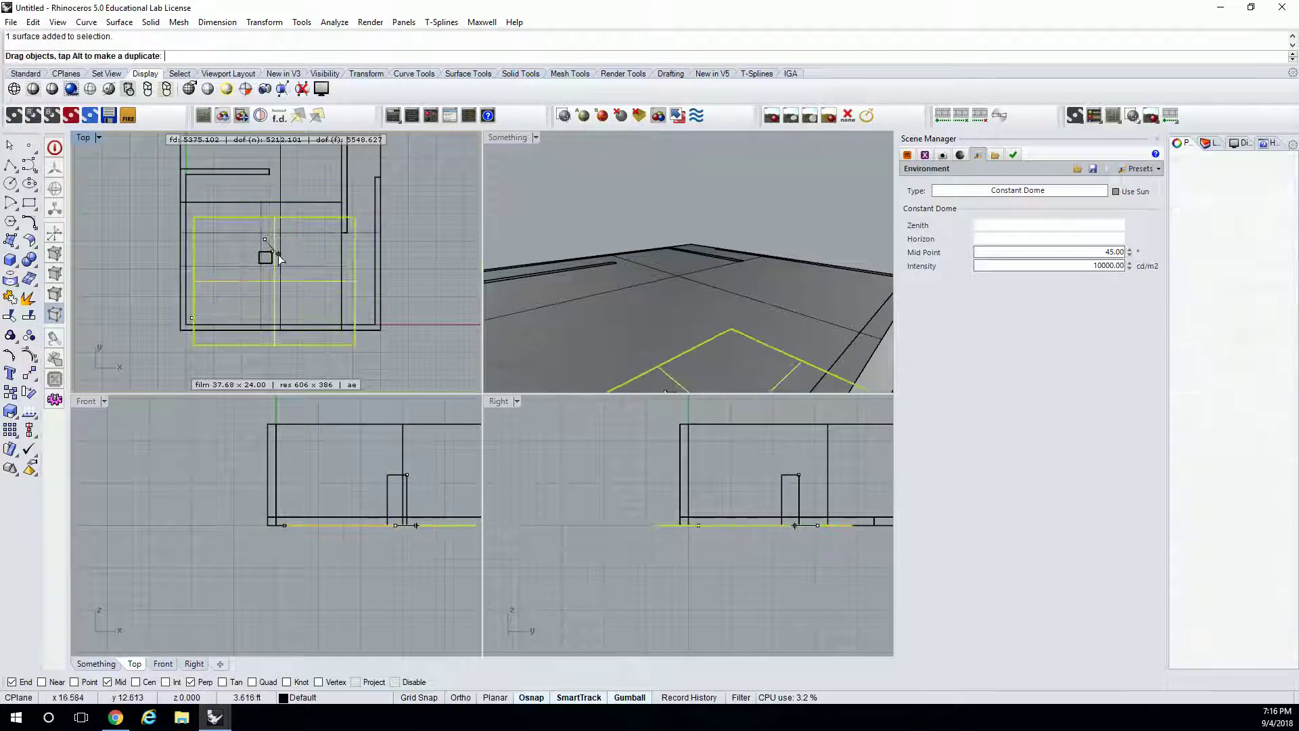
{"action": "key", "text": "ctrl+z"}
{"action": "left_click", "coordinate": [271, 251]}
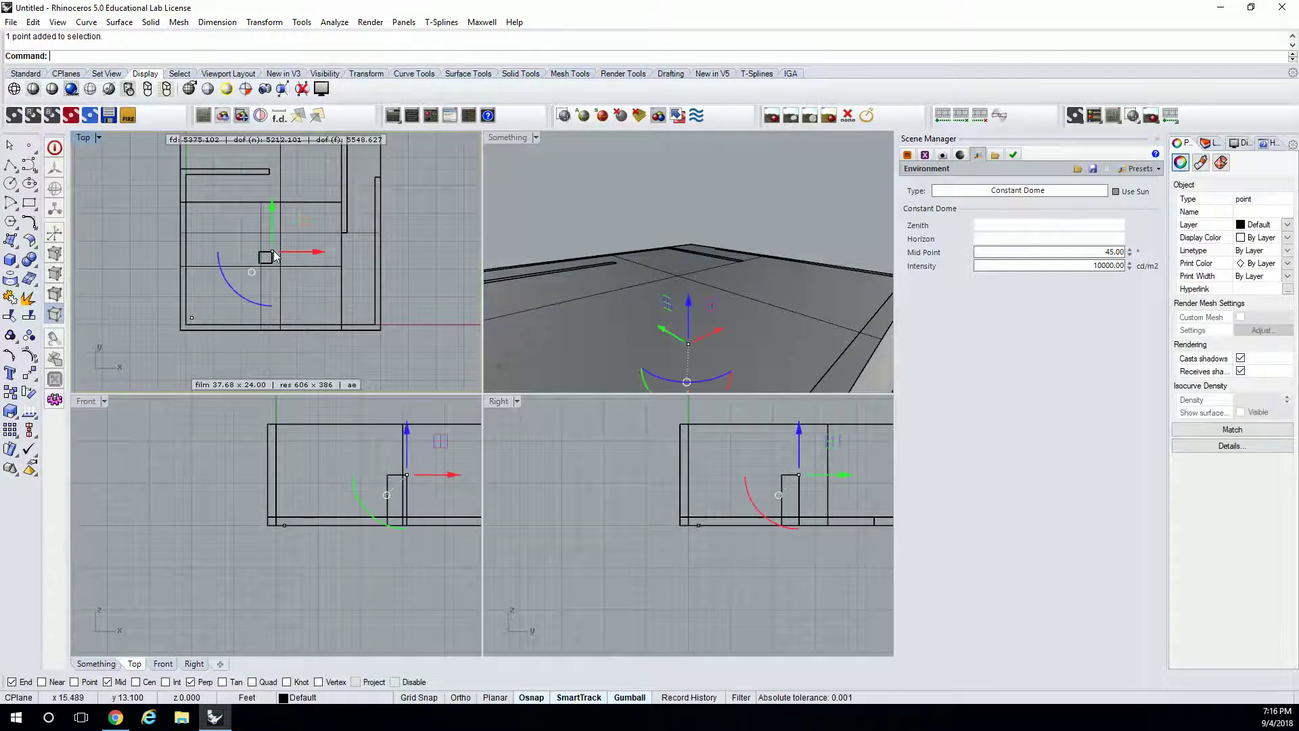
{"action": "left_click", "coordinate": [192, 318], "text": "shift"}
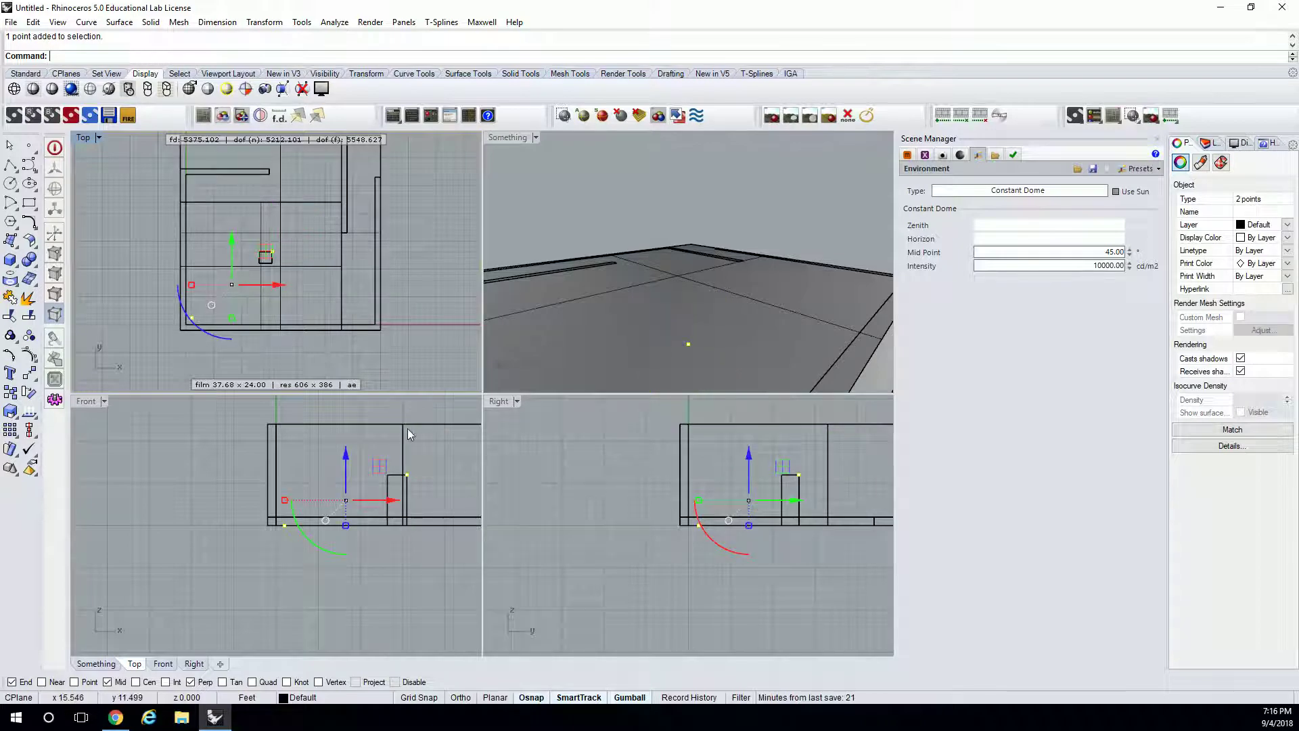
{"action": "left_click", "coordinate": [343, 456]}
{"action": "right_click_drag", "start_coordinate": [425, 485], "coordinate": [392, 480]}
{"action": "key", "text": "Escape"}
{"action": "left_click", "coordinate": [376, 468]}
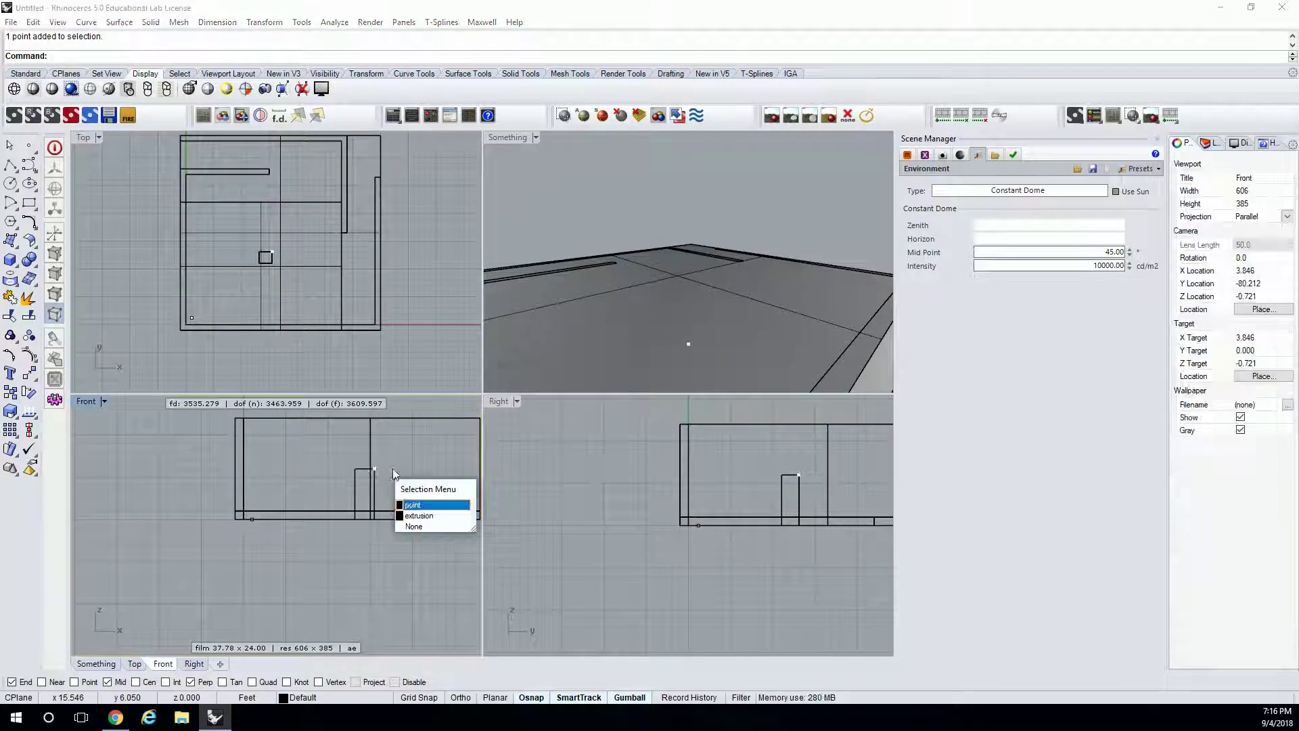
Step: Move the point near the room's corner straight up, level with the top of the box, and deselect it
{"action": "left_click", "coordinate": [253, 518]}
{"action": "left_click", "coordinate": [253, 468]}
{"action": "type", "text": "7"}
{"action": "key", "text": "Return"}
{"action": "key", "text": "Escape"}
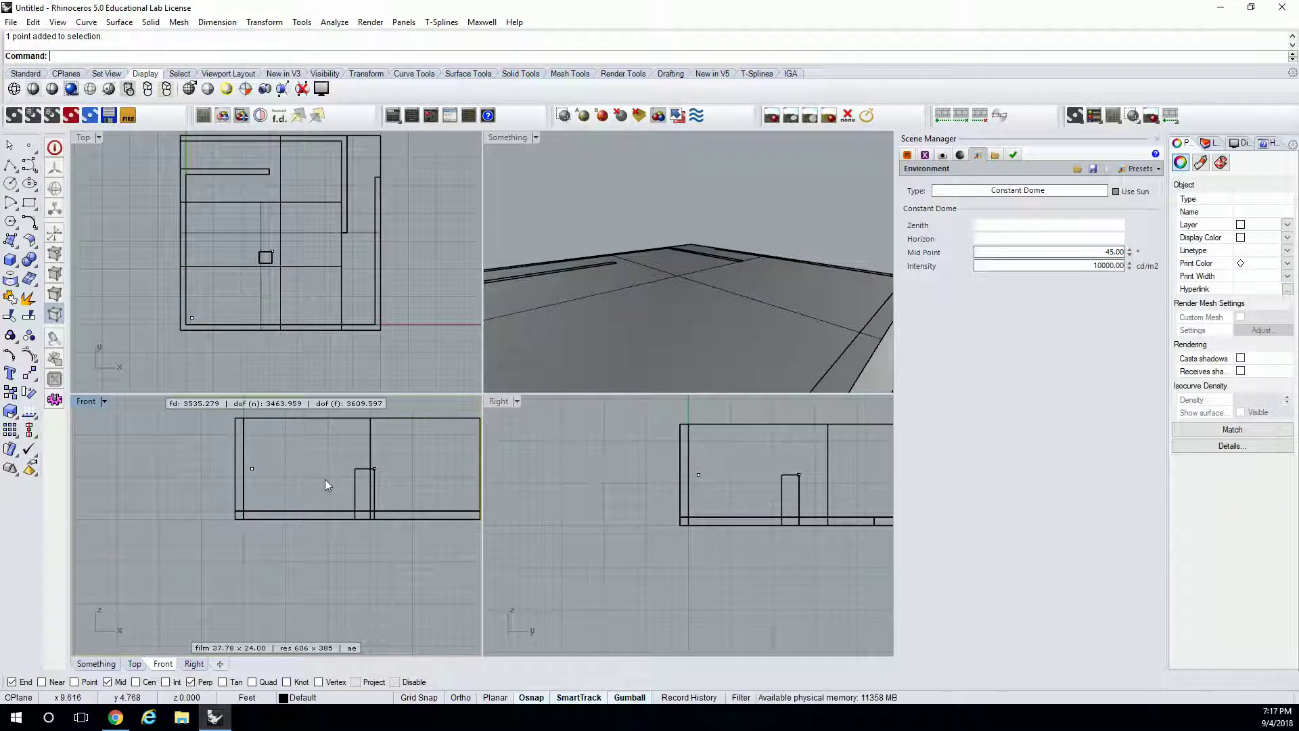
{"action": "right_click_drag", "start_coordinate": [379, 478], "coordinate": [364, 481]}
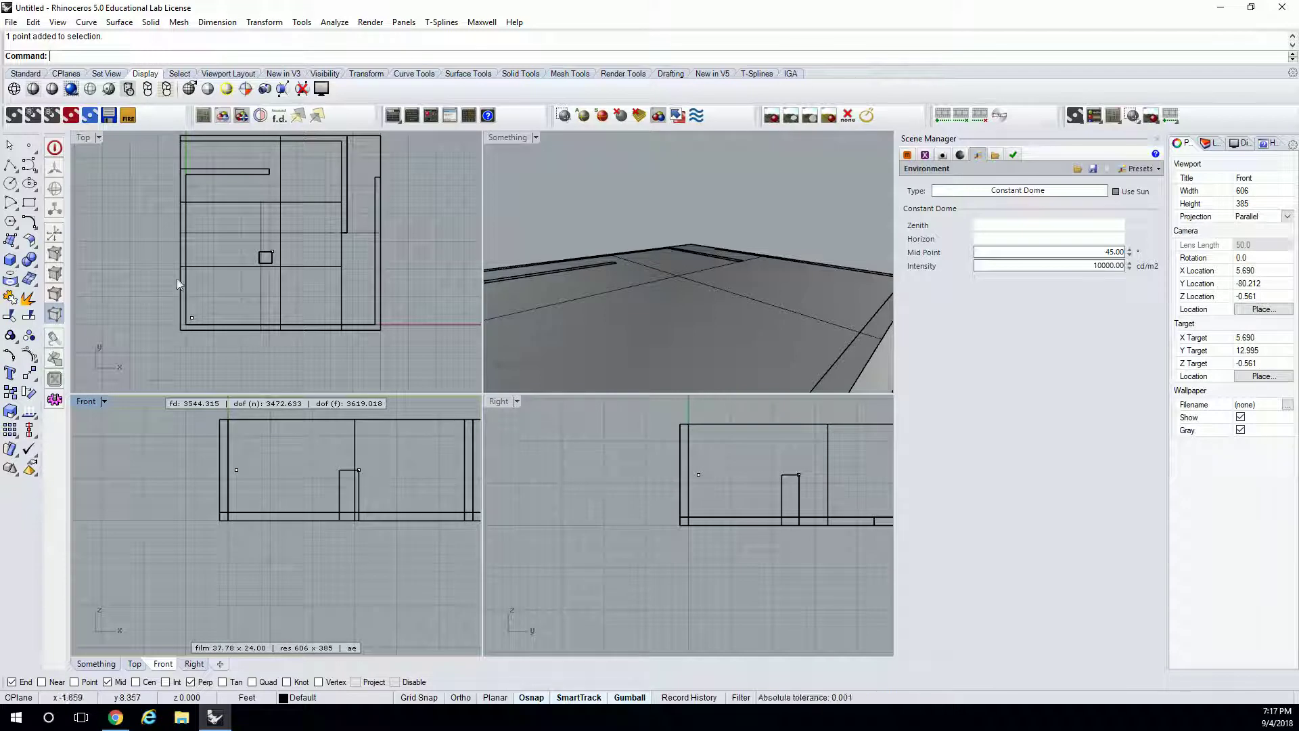
Step: Place the perspective view's camera on the corner point and its target on the box's top corner point, with point snapping enabled
{"action": "left_click", "coordinate": [525, 137]}
{"action": "mouse_move", "coordinate": [609, 409]}
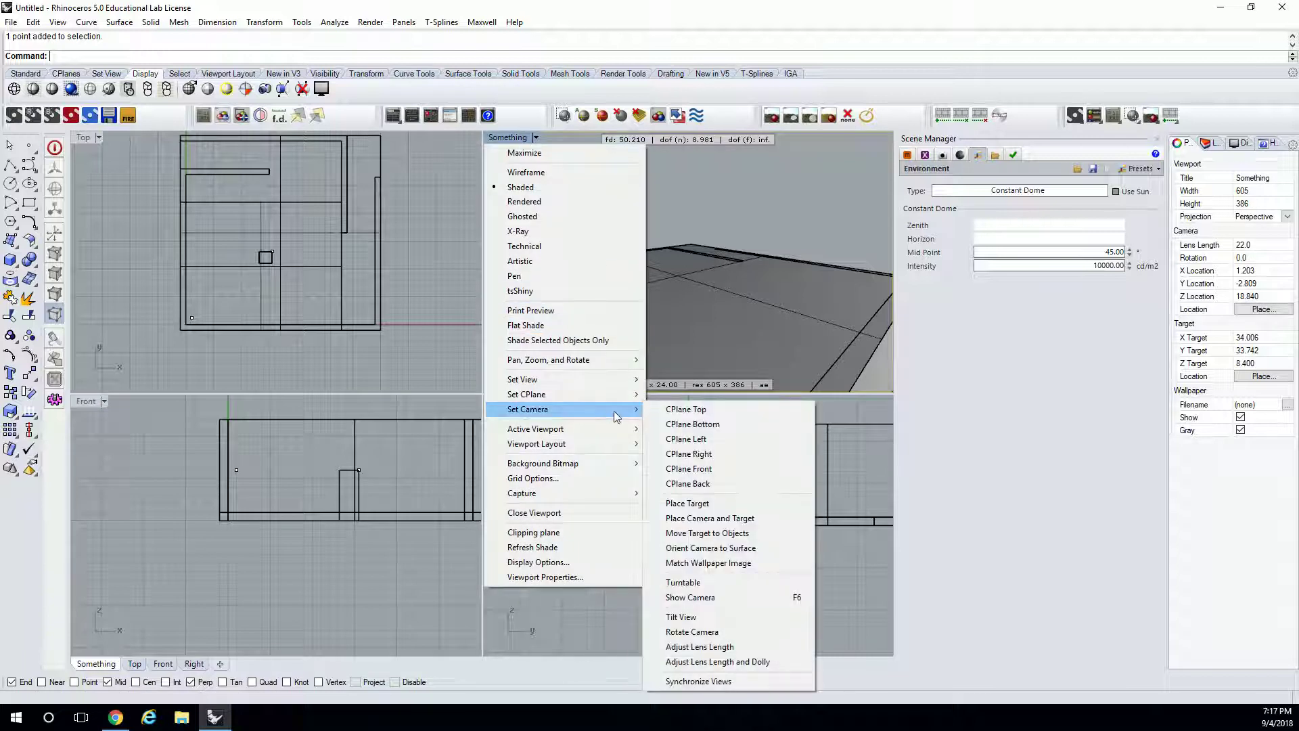
{"action": "left_click", "coordinate": [710, 519]}
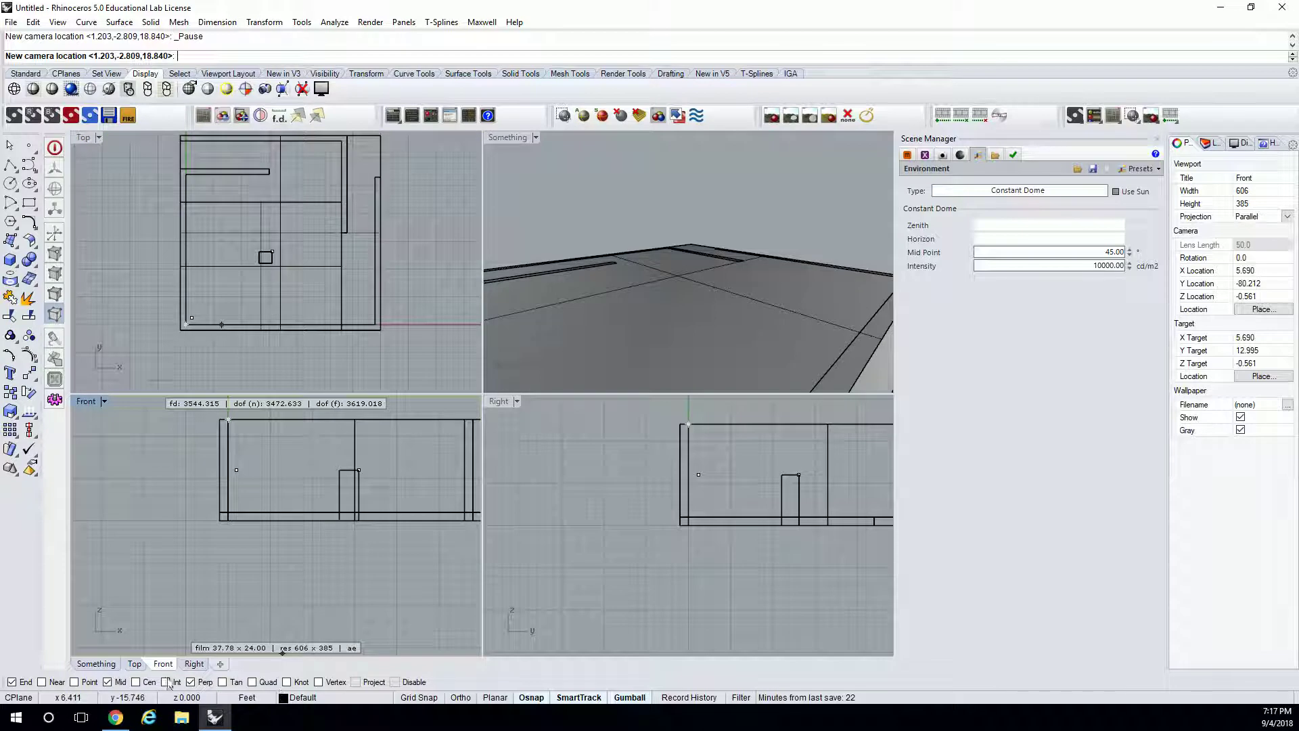
{"action": "left_click", "coordinate": [75, 682]}
{"action": "scroll", "coordinate": [190, 312], "scroll_direction": "up", "scroll_amount": 5}
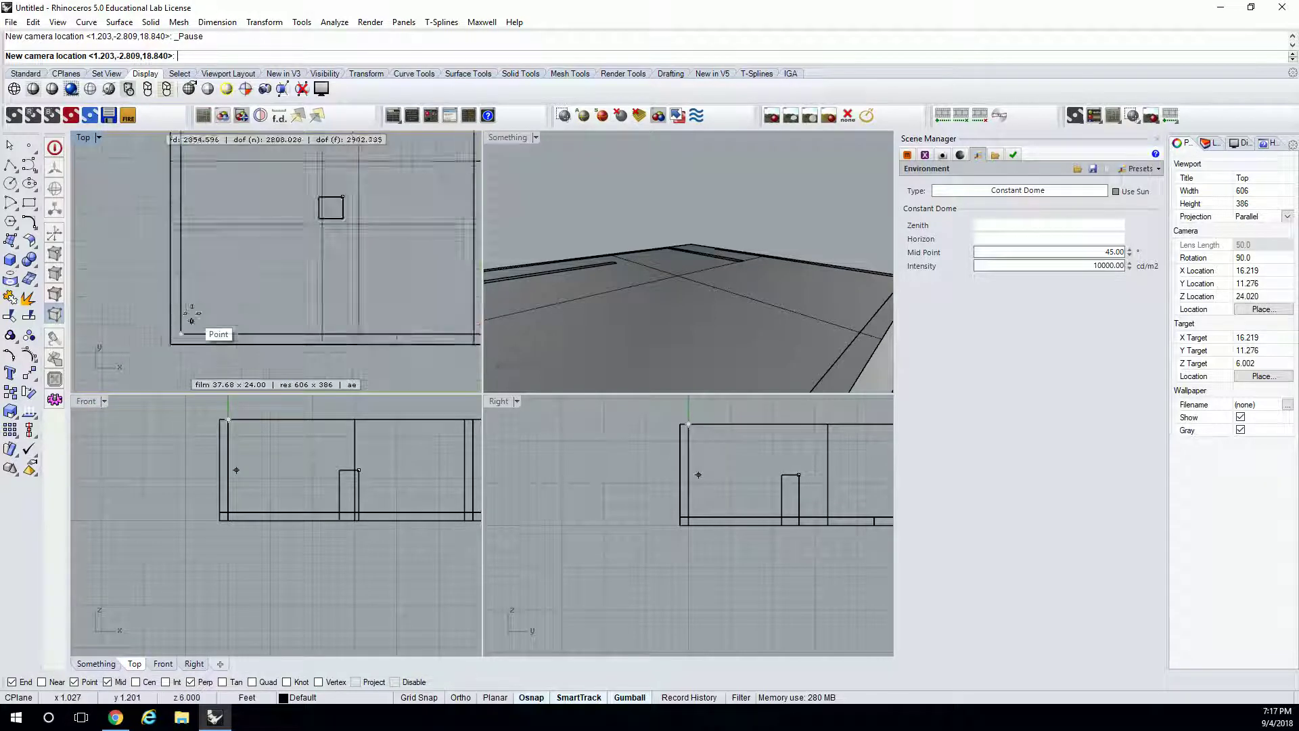
{"action": "left_click", "coordinate": [193, 316]}
{"action": "scroll", "coordinate": [278, 283], "scroll_direction": "down", "scroll_amount": 2}
{"action": "scroll", "coordinate": [334, 226], "scroll_direction": "up", "scroll_amount": 3}
{"action": "left_click", "coordinate": [334, 225]}
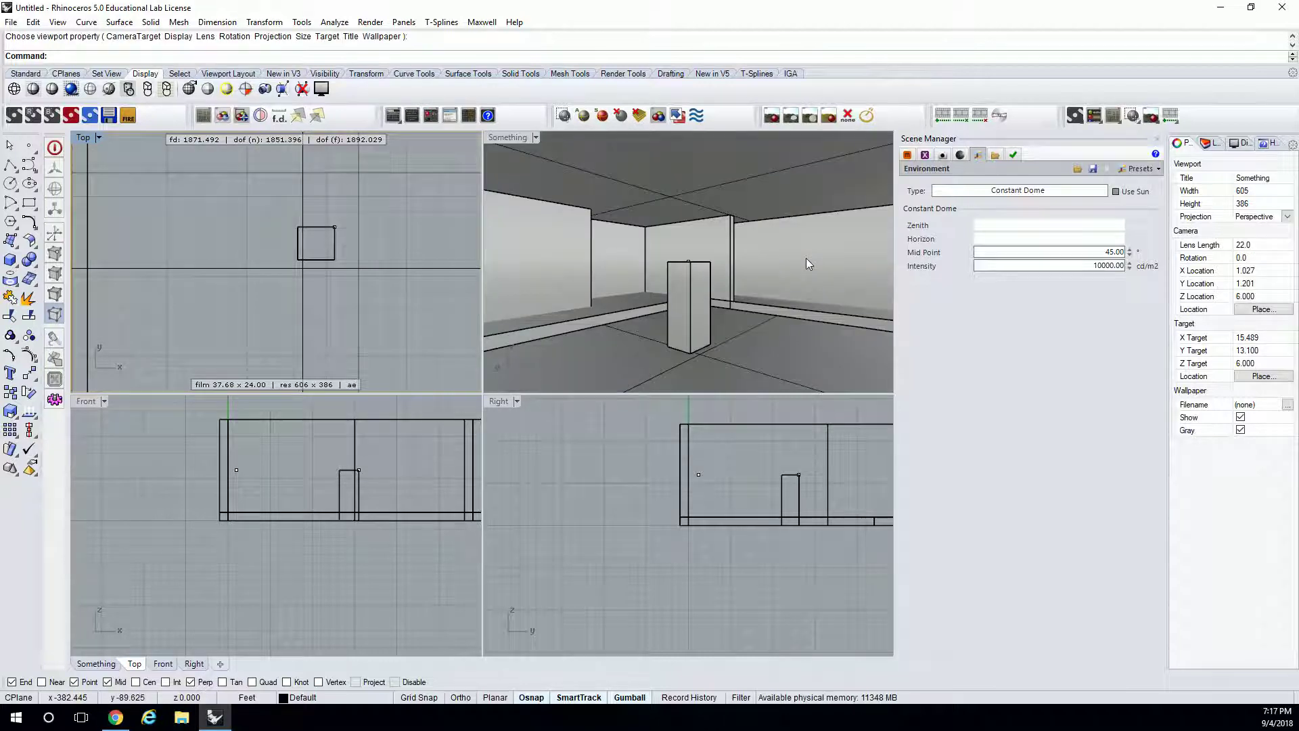
{"action": "double_click", "coordinate": [520, 140]}
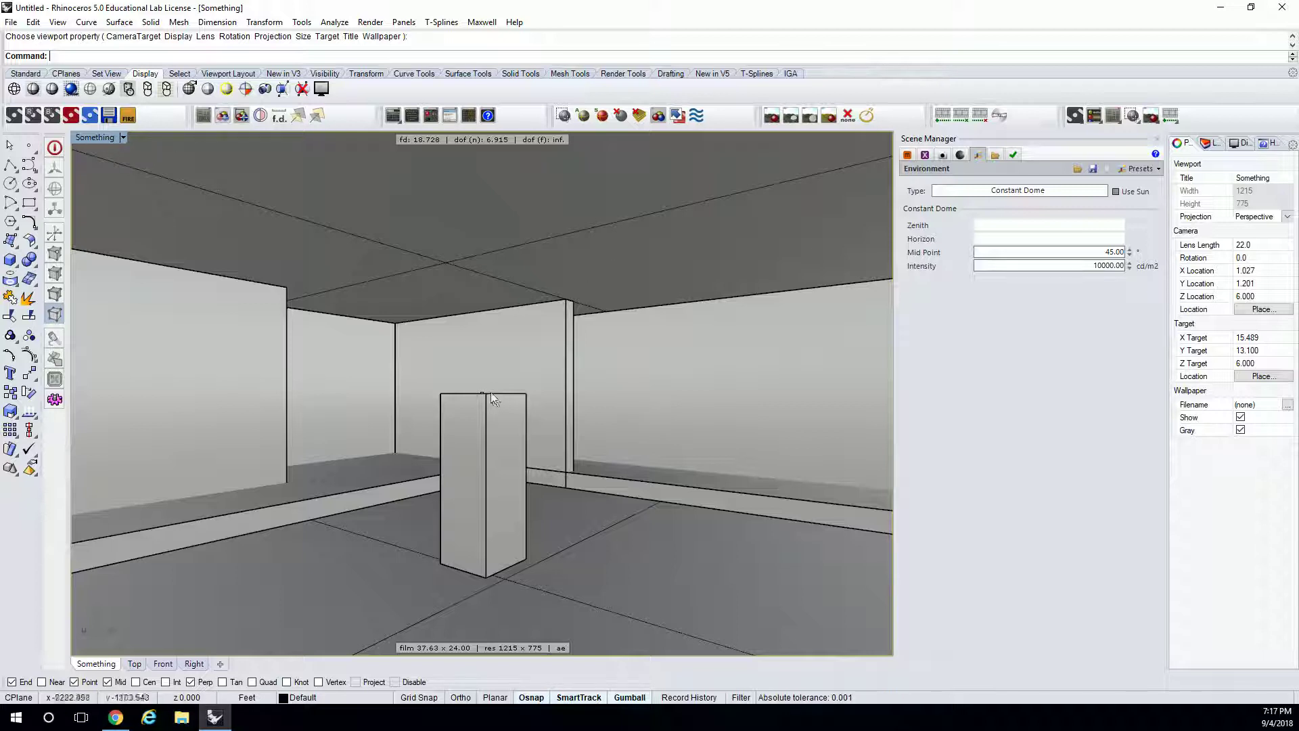
{"action": "double_click", "coordinate": [96, 136]}
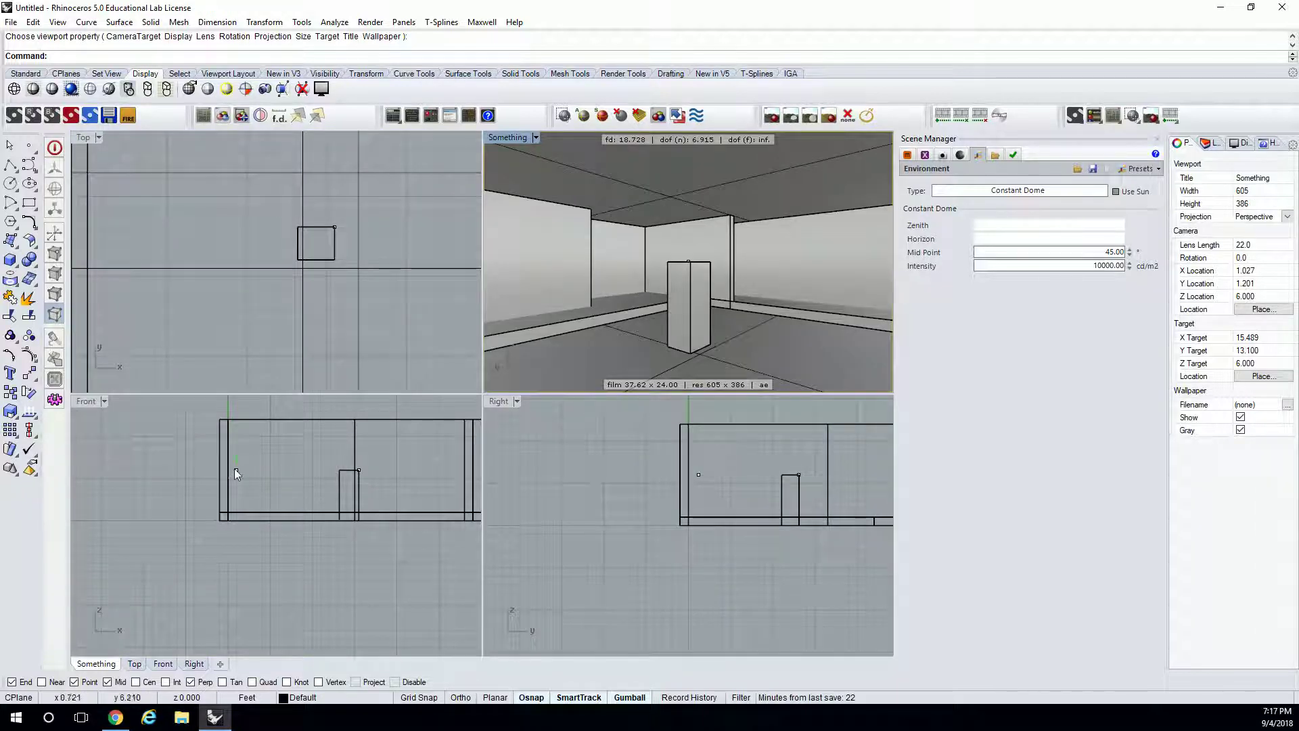
Step: Lower the corner point and the box's corner point together to a height of about 5.667 feet, and deselect them
{"action": "left_click", "coordinate": [236, 469]}
{"action": "left_click", "coordinate": [359, 469], "text": "shift"}
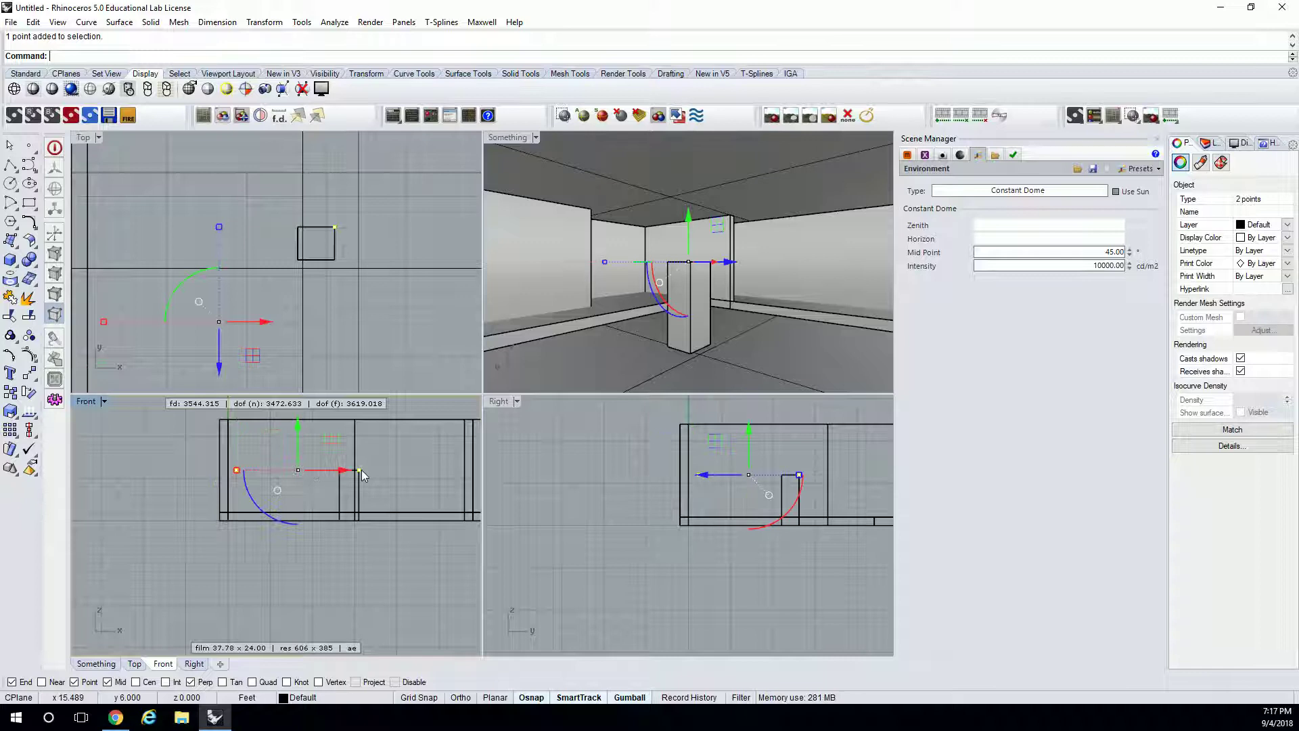
{"action": "left_click", "coordinate": [298, 433]}
{"action": "type", "text": "-.3"}
{"action": "key", "text": "Return"}
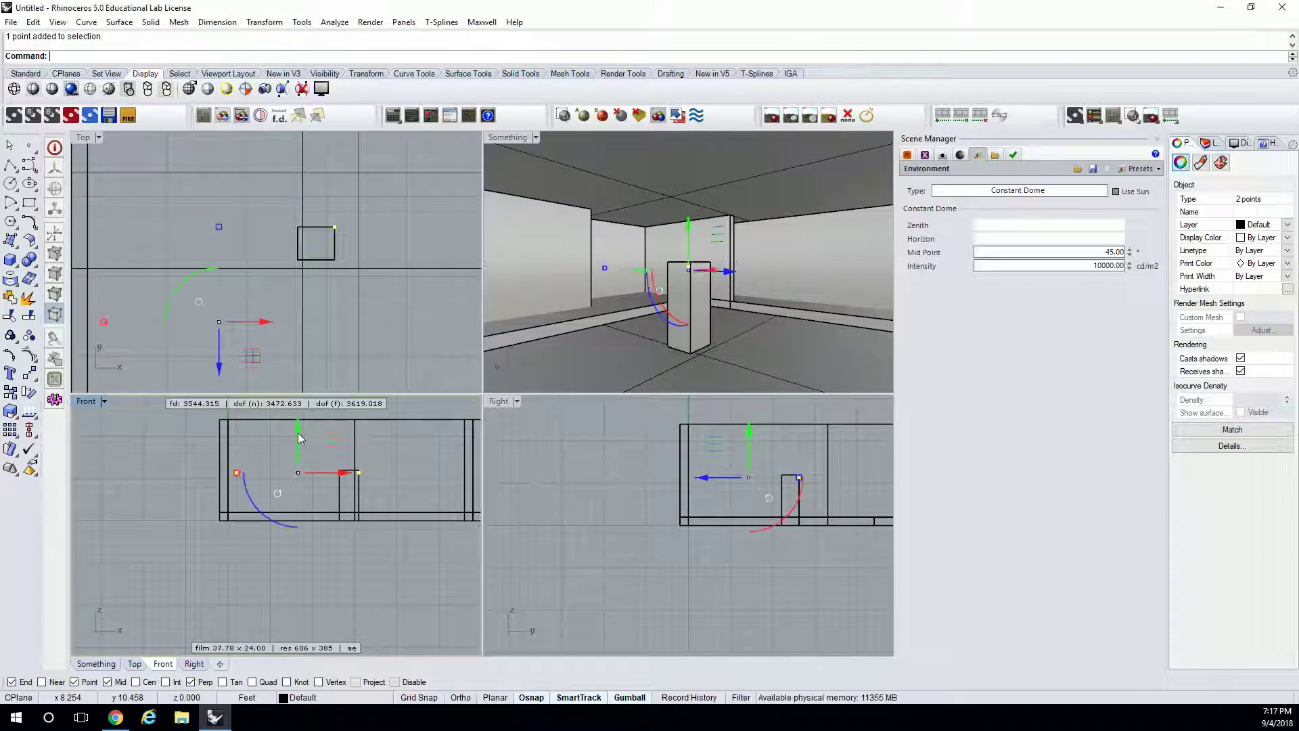
{"action": "left_click", "coordinate": [623, 269]}
{"action": "scroll", "coordinate": [343, 269], "scroll_direction": "down", "scroll_amount": 3}
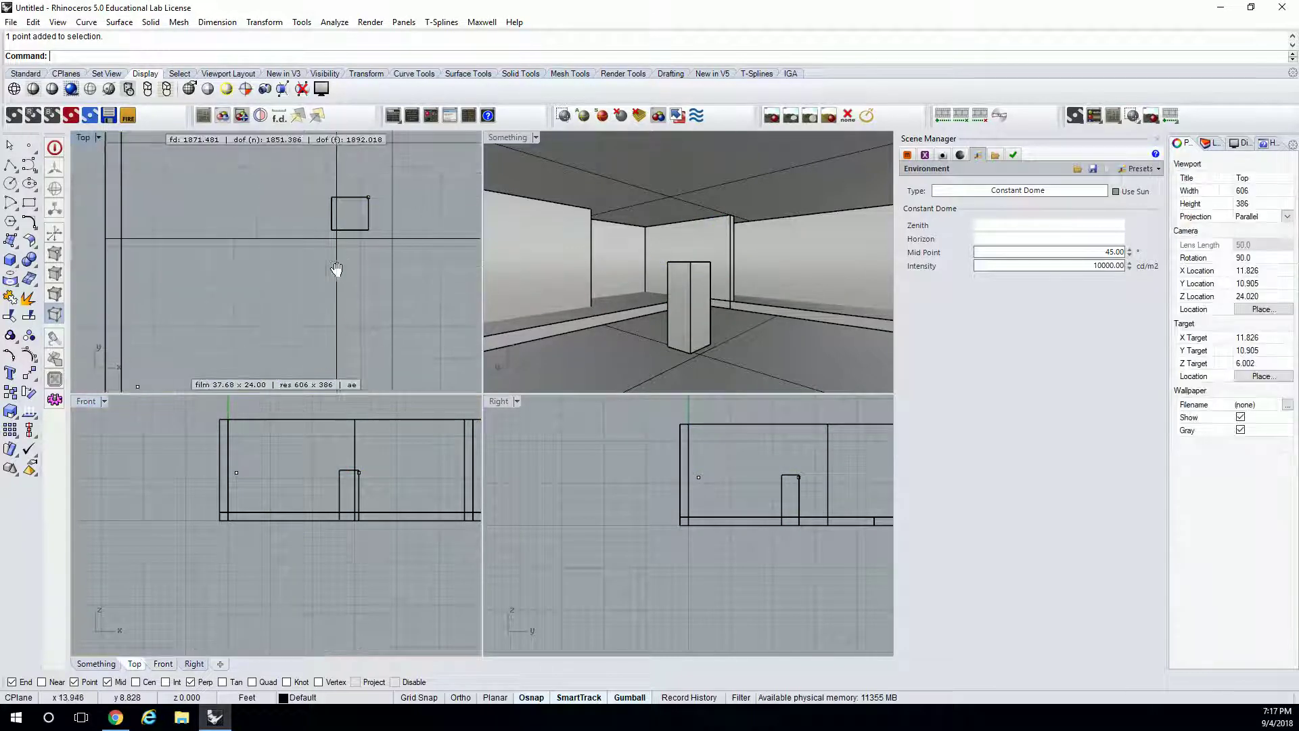
Step: Place the perspective view's camera on the lowered corner point and its target on the lowered box point, and maximize the view
{"action": "left_click", "coordinate": [836, 343]}
{"action": "scroll", "coordinate": [736, 345], "scroll_direction": "down", "scroll_amount": 5}
{"action": "right_click_drag", "start_coordinate": [736, 345], "coordinate": [721, 374]}
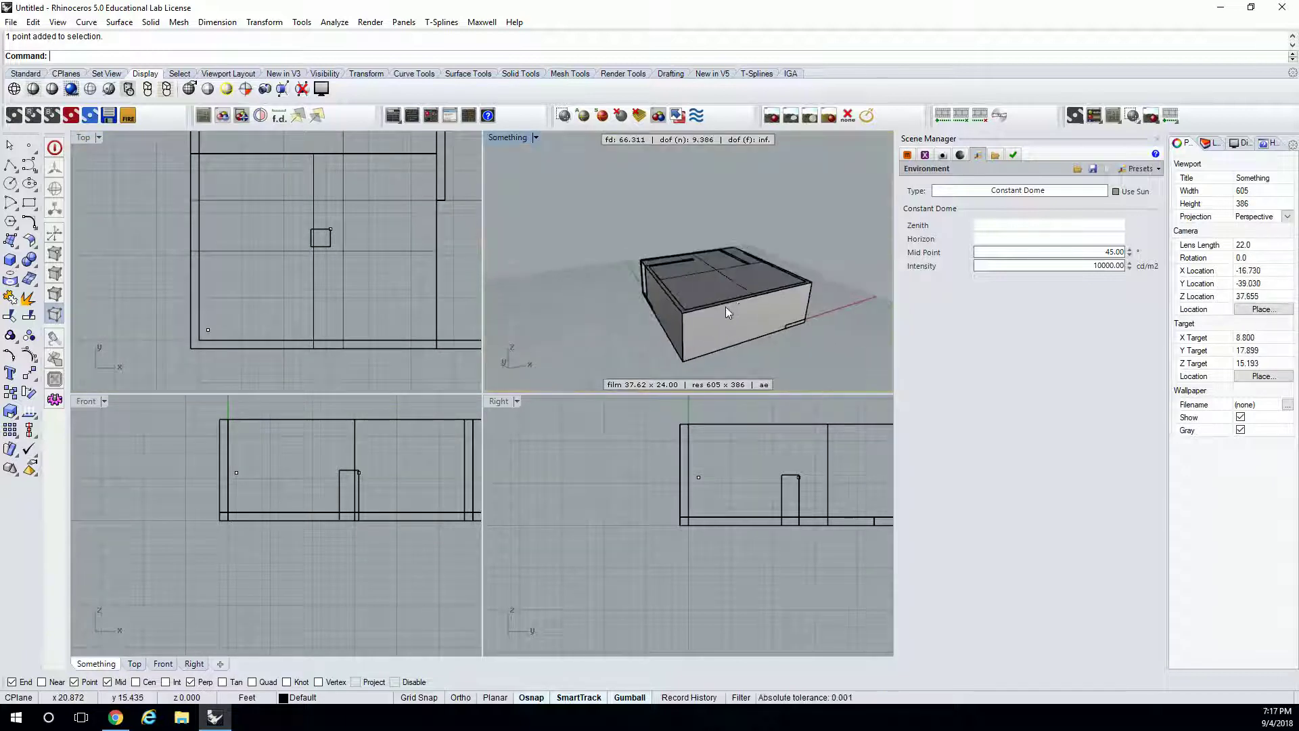
{"action": "right_click_drag", "start_coordinate": [304, 500], "coordinate": [285, 487]}
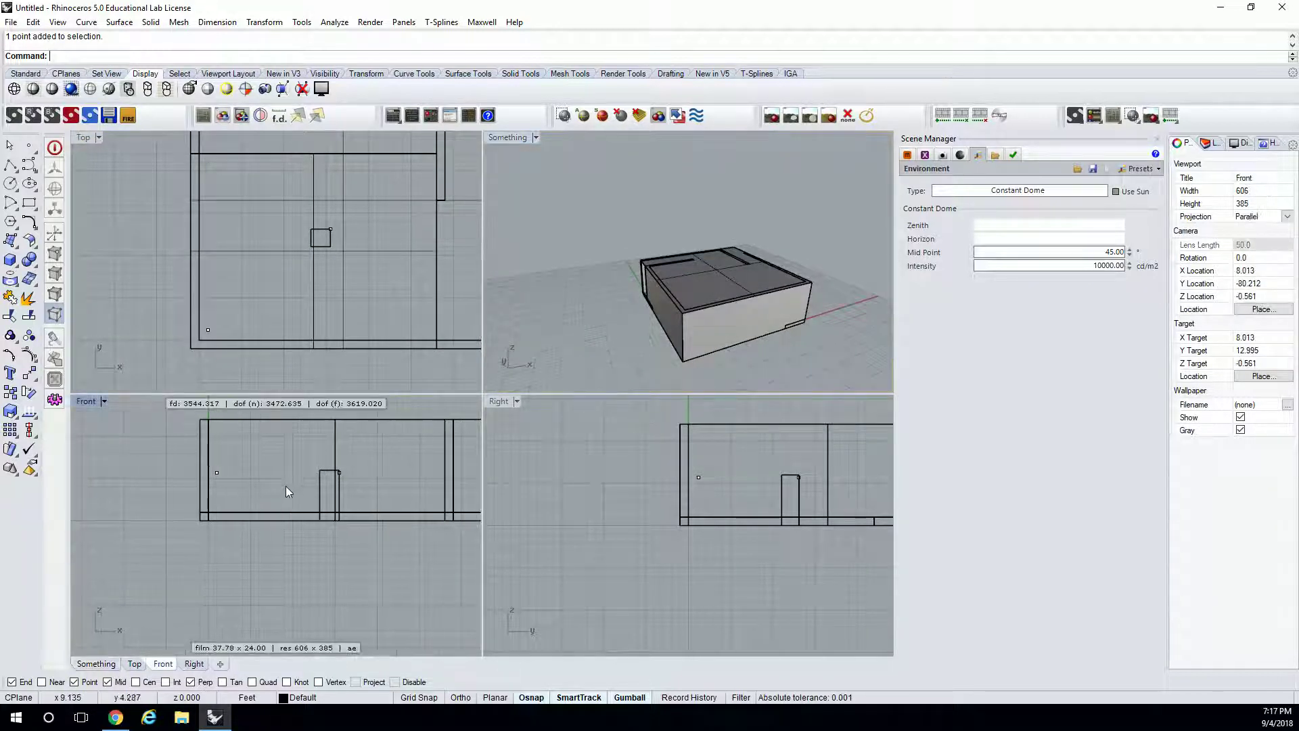
{"action": "left_click", "coordinate": [507, 138]}
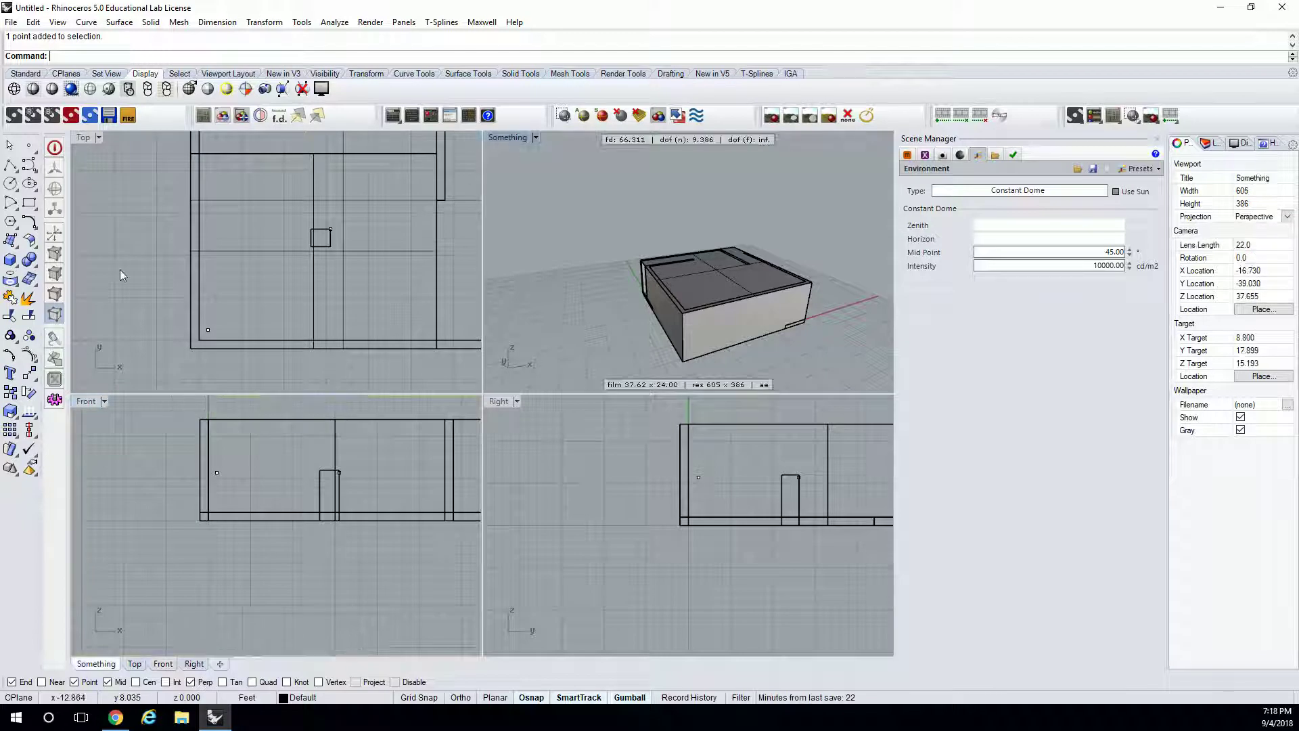
{"action": "left_click", "coordinate": [535, 137]}
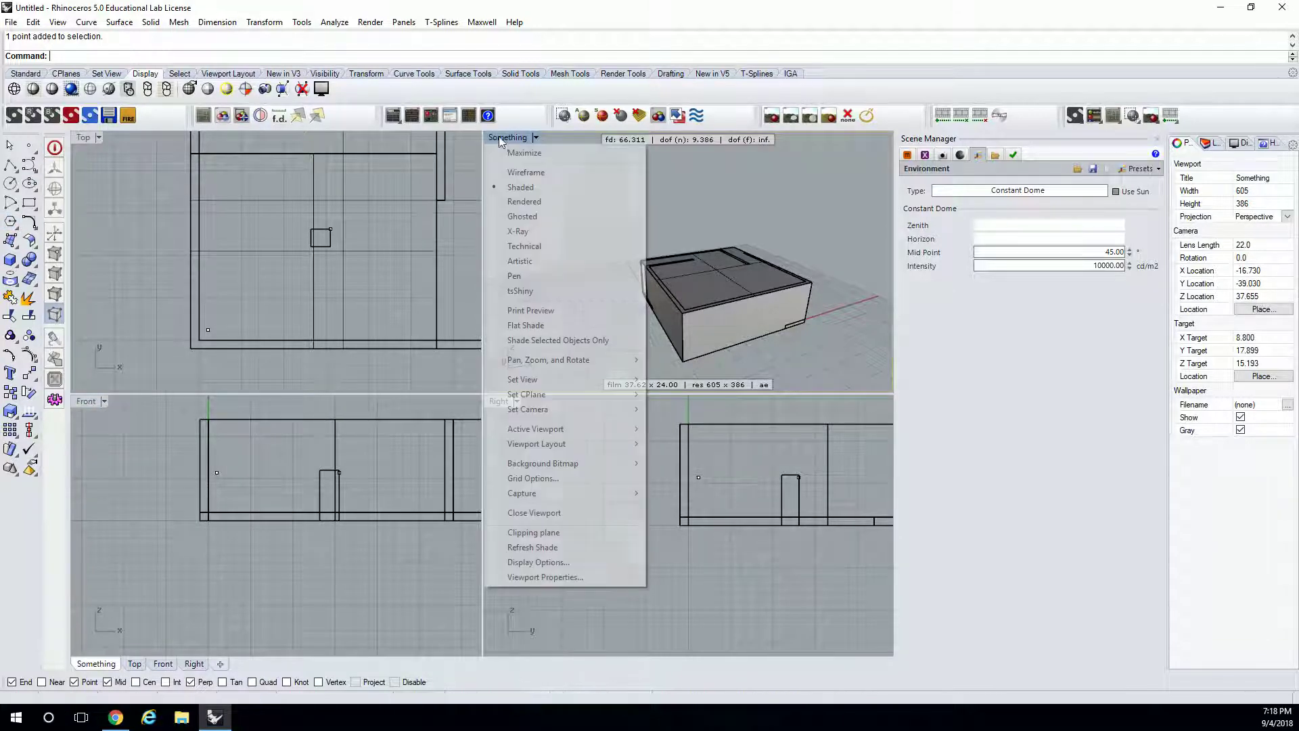
{"action": "mouse_move", "coordinate": [539, 399]}
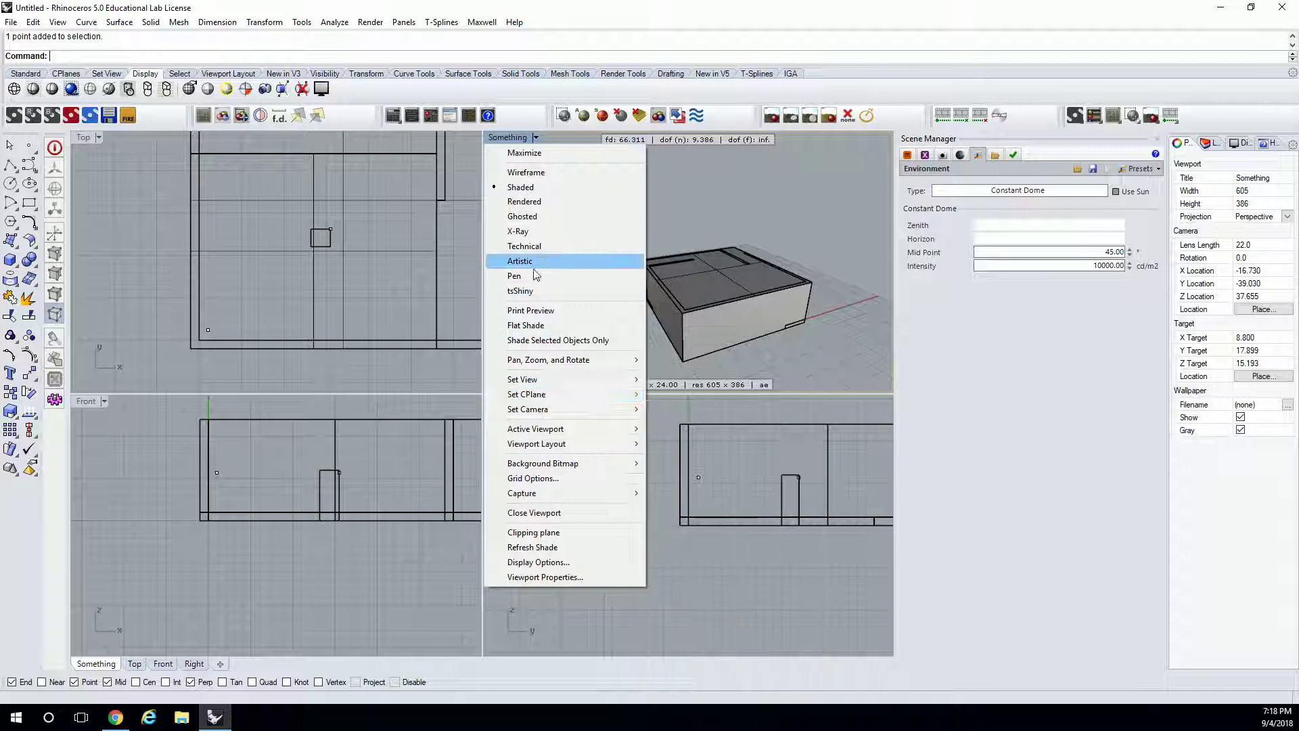
{"action": "mouse_move", "coordinate": [614, 409]}
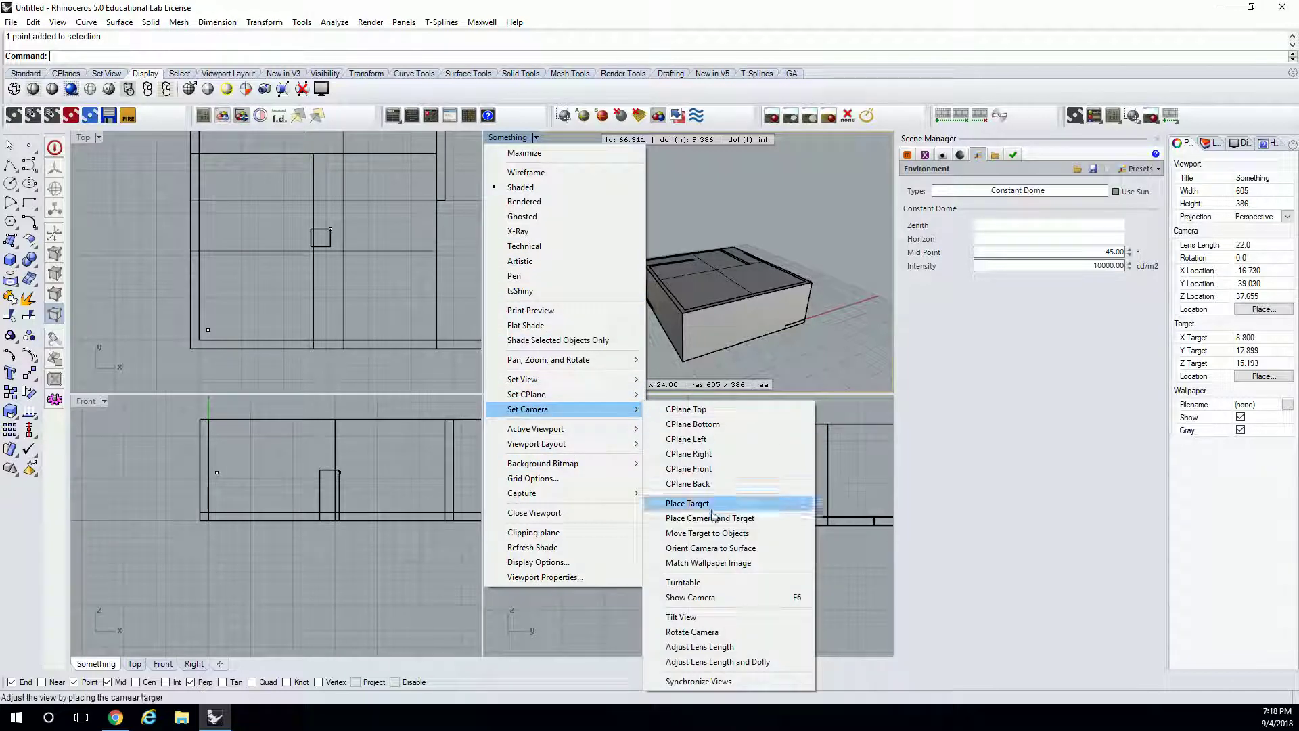
{"action": "left_click", "coordinate": [715, 518]}
{"action": "left_click", "coordinate": [216, 472]}
{"action": "left_click", "coordinate": [344, 475]}
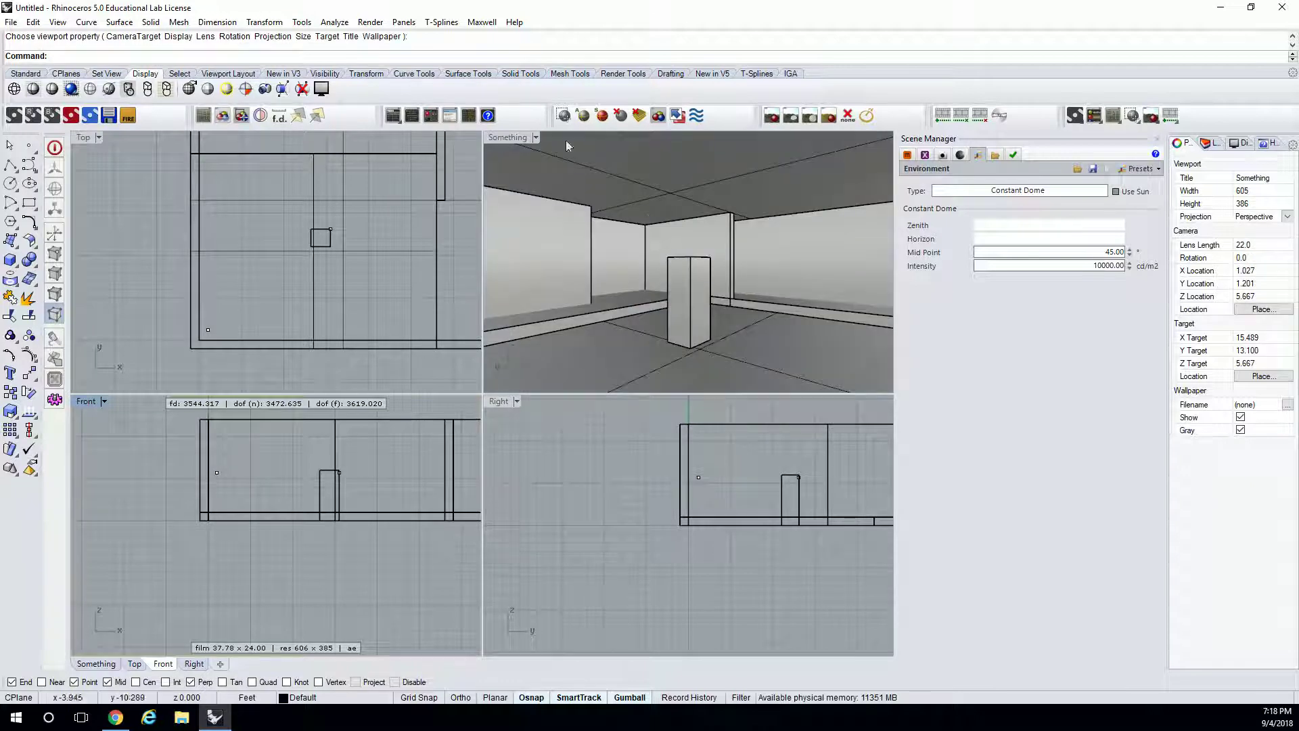
{"action": "double_click", "coordinate": [505, 135]}
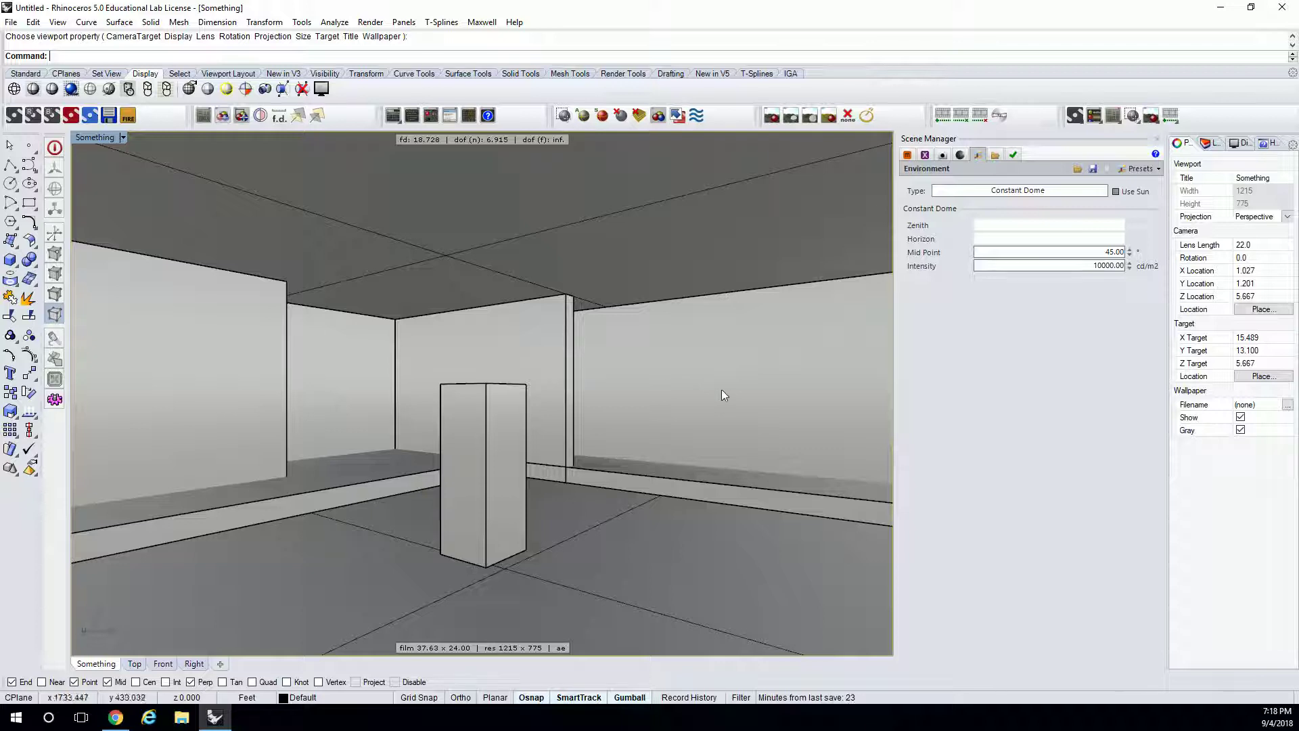
Step: Orient the camera to the box's front face, using a spot on that face at a height of about 4.1 feet
{"action": "left_click", "coordinate": [110, 138]}
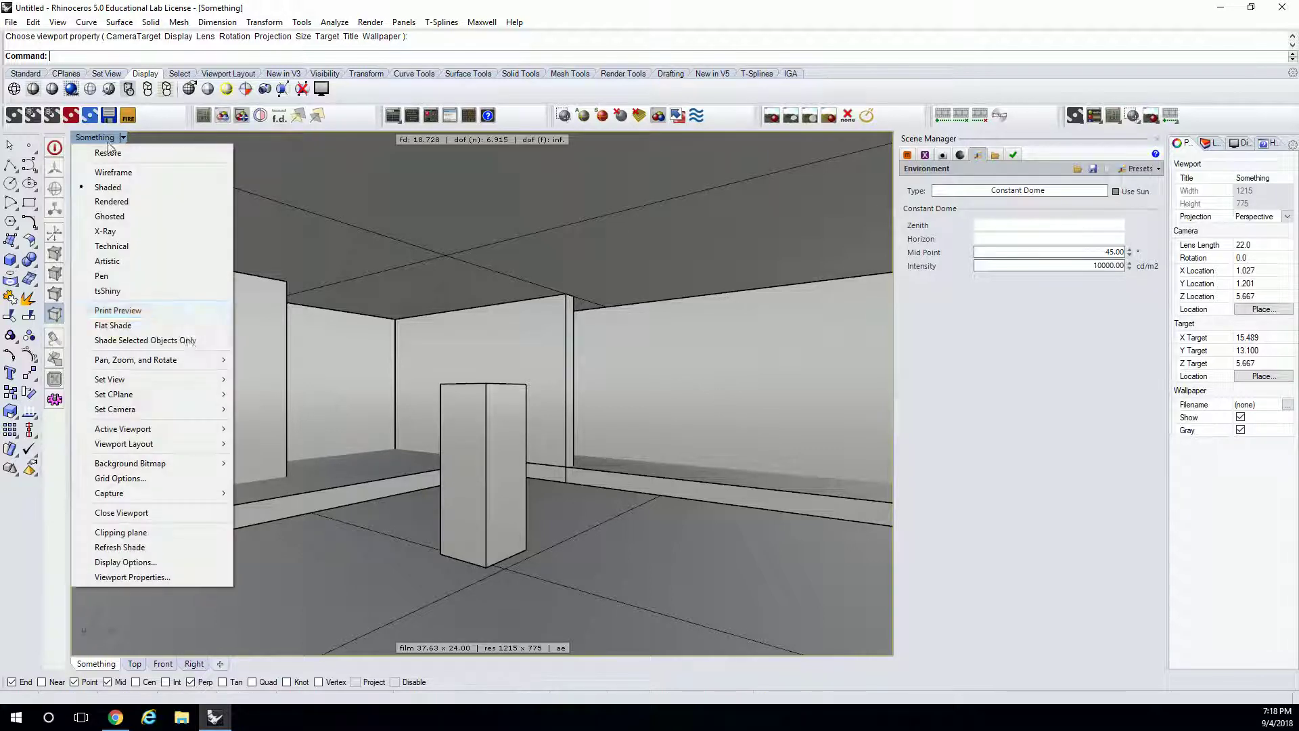
{"action": "mouse_move", "coordinate": [201, 399]}
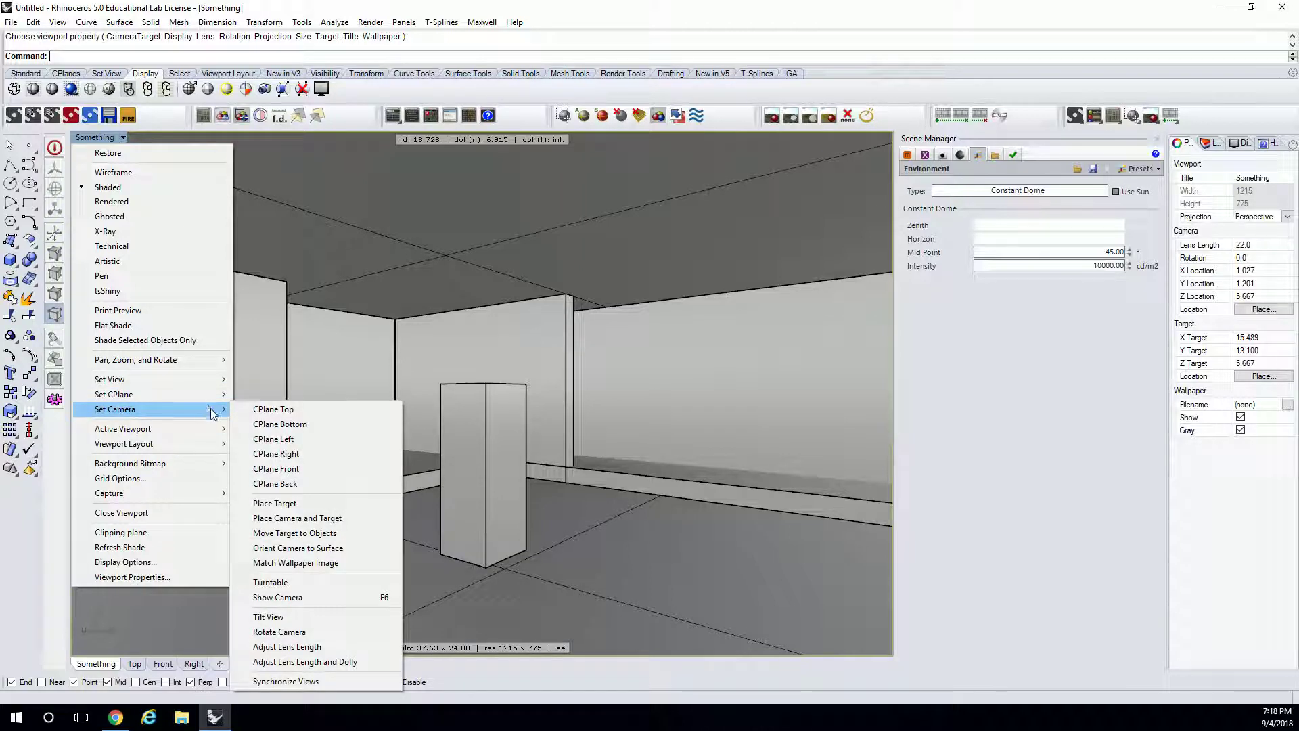
{"action": "left_click", "coordinate": [301, 548]}
{"action": "left_click", "coordinate": [500, 504]}
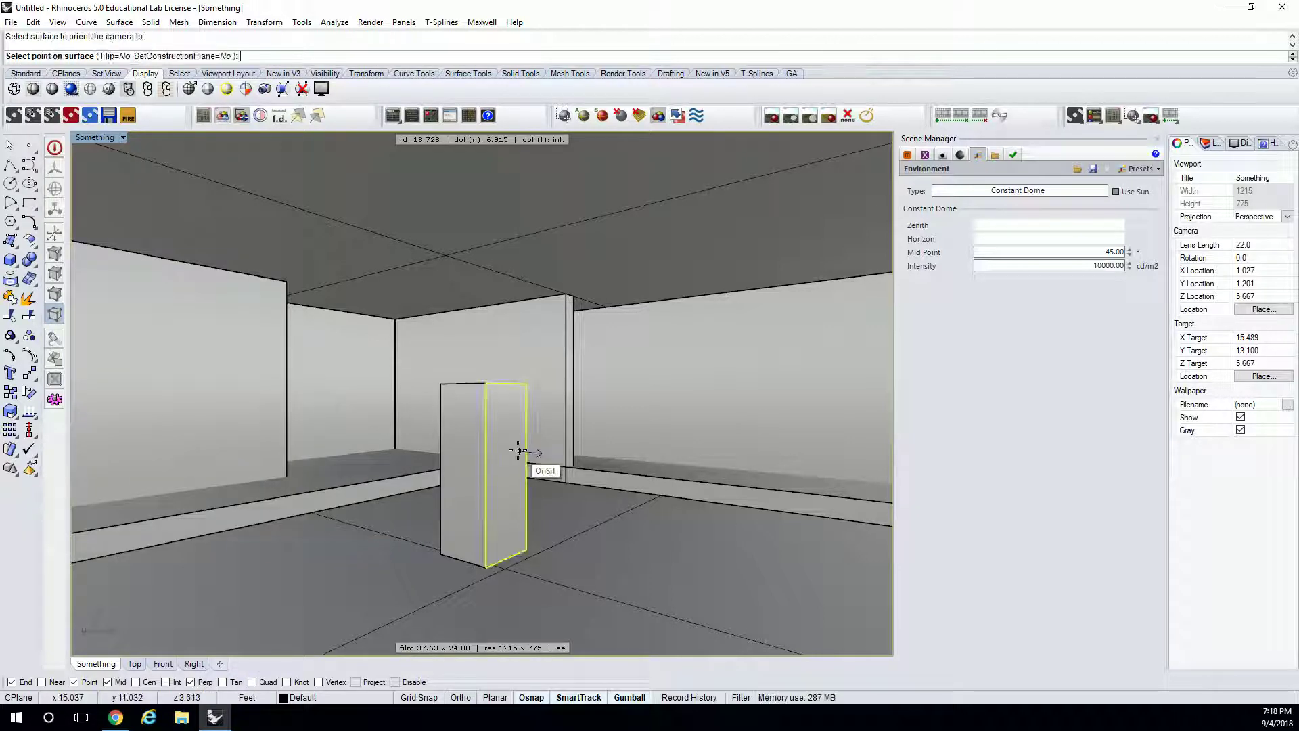
{"action": "scroll", "coordinate": [508, 460], "scroll_direction": "up", "scroll_amount": 3}
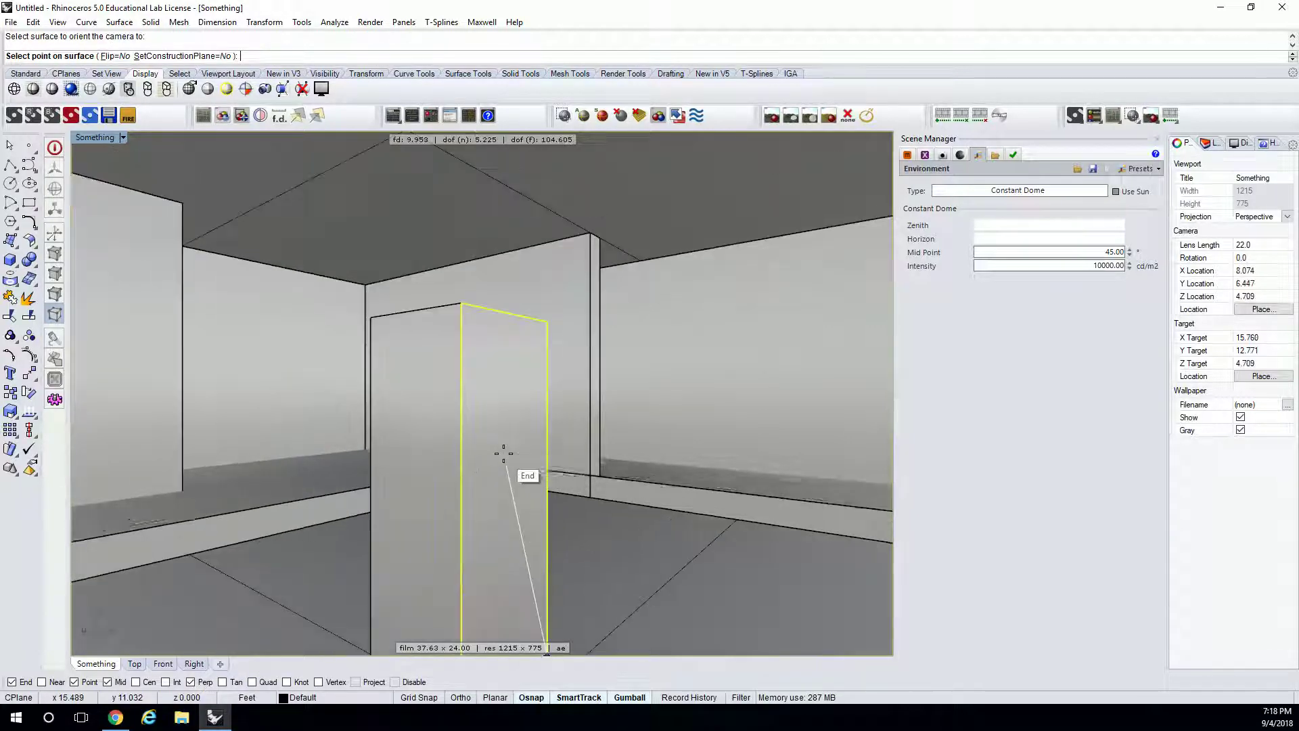
{"action": "left_click", "coordinate": [505, 433]}
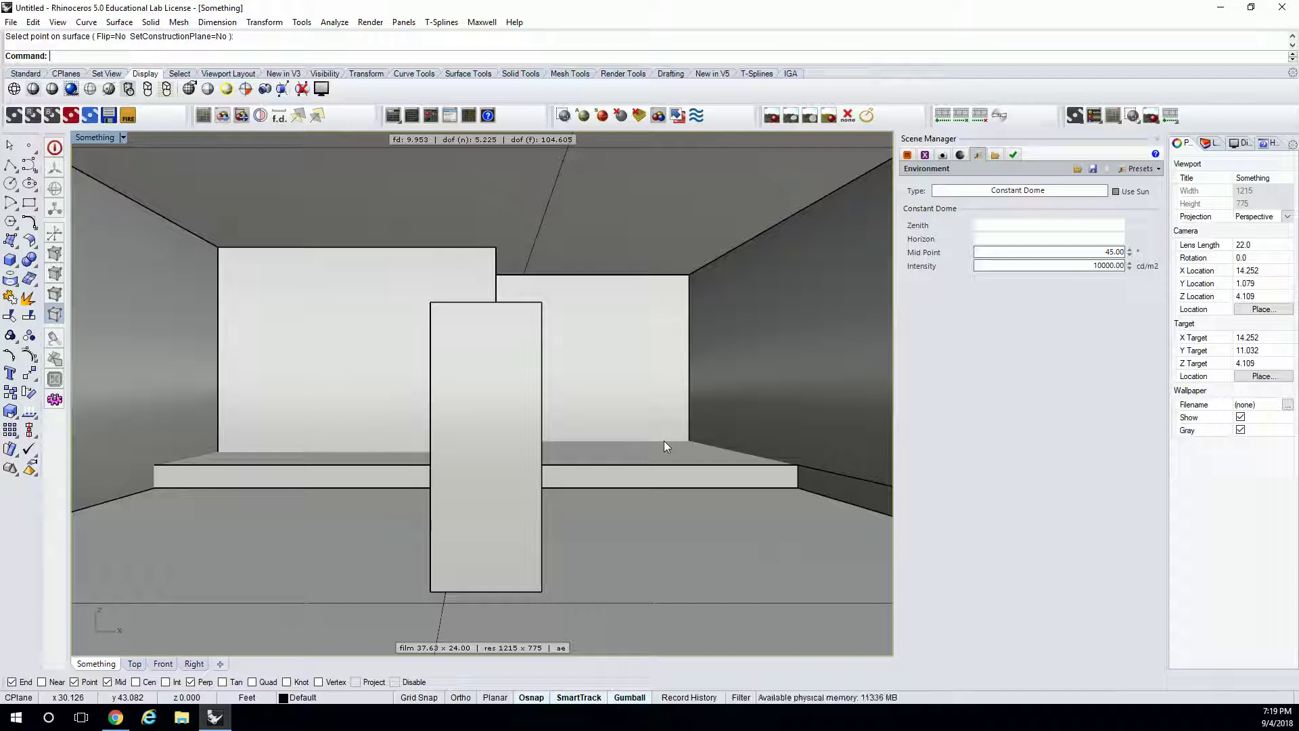
Step: Place a point at the midpoint of the front face's top edge and lower it along the face to about 4.7 feet
{"action": "left_click", "coordinate": [28, 145]}
{"action": "left_click", "coordinate": [486, 303]}
{"action": "left_click", "coordinate": [486, 303]}
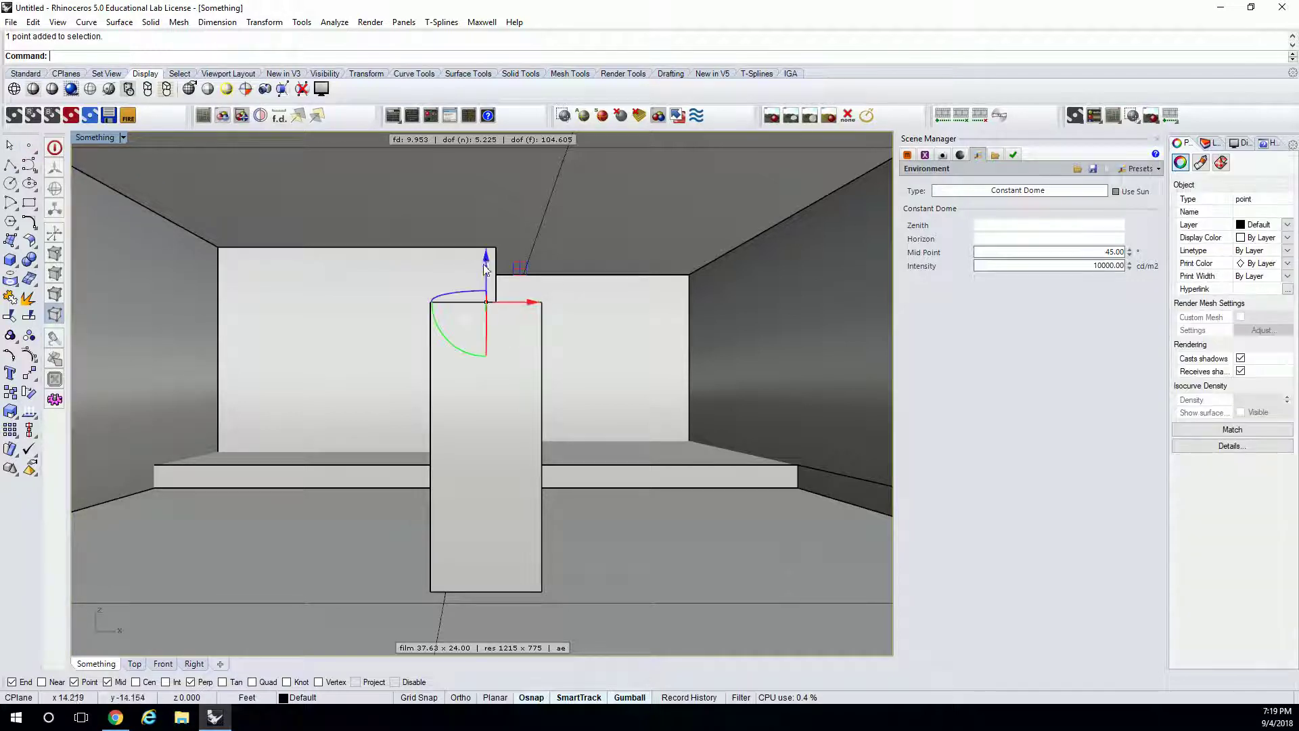
{"action": "left_click_drag", "start_coordinate": [487, 261], "coordinate": [482, 323]}
{"action": "right_click_drag", "start_coordinate": [482, 324], "coordinate": [492, 396]}
{"action": "key", "text": "Escape"}
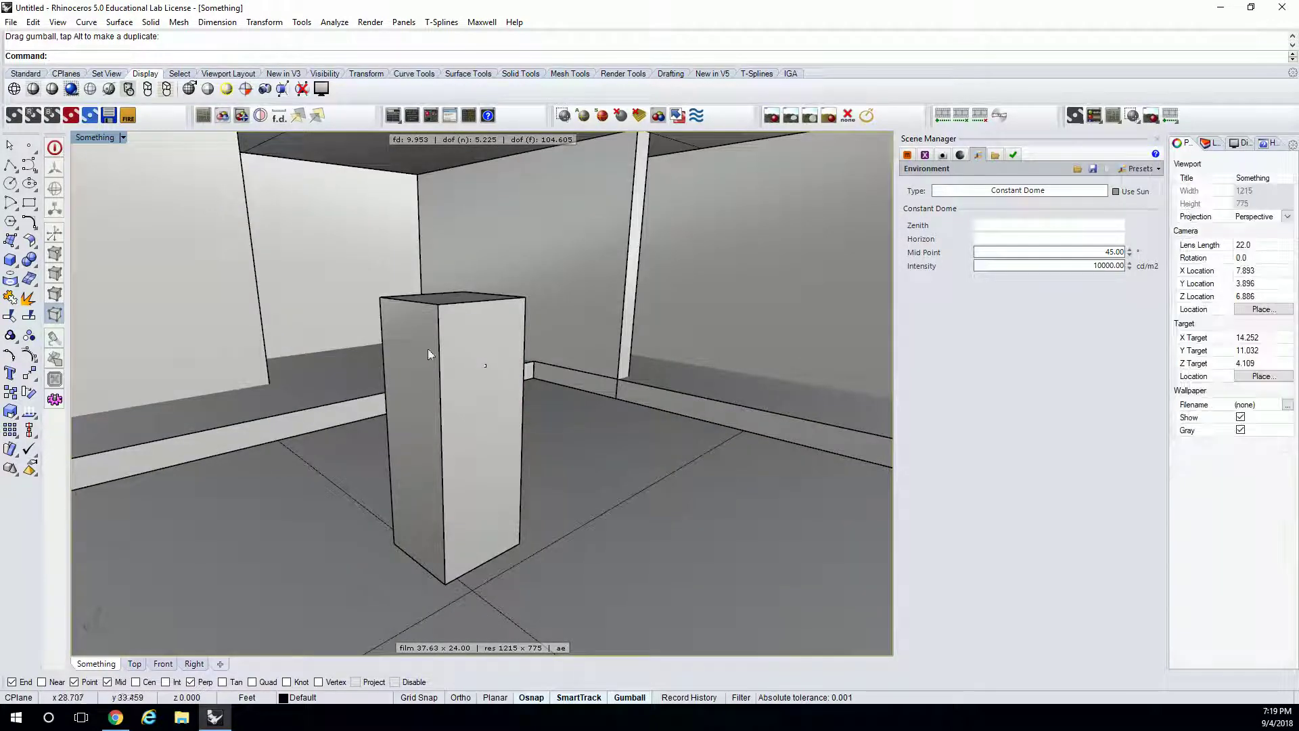
Step: Orient the camera to the box's front face again, aiming it at the point placed on that face
{"action": "left_click", "coordinate": [95, 137]}
{"action": "mouse_move", "coordinate": [162, 408]}
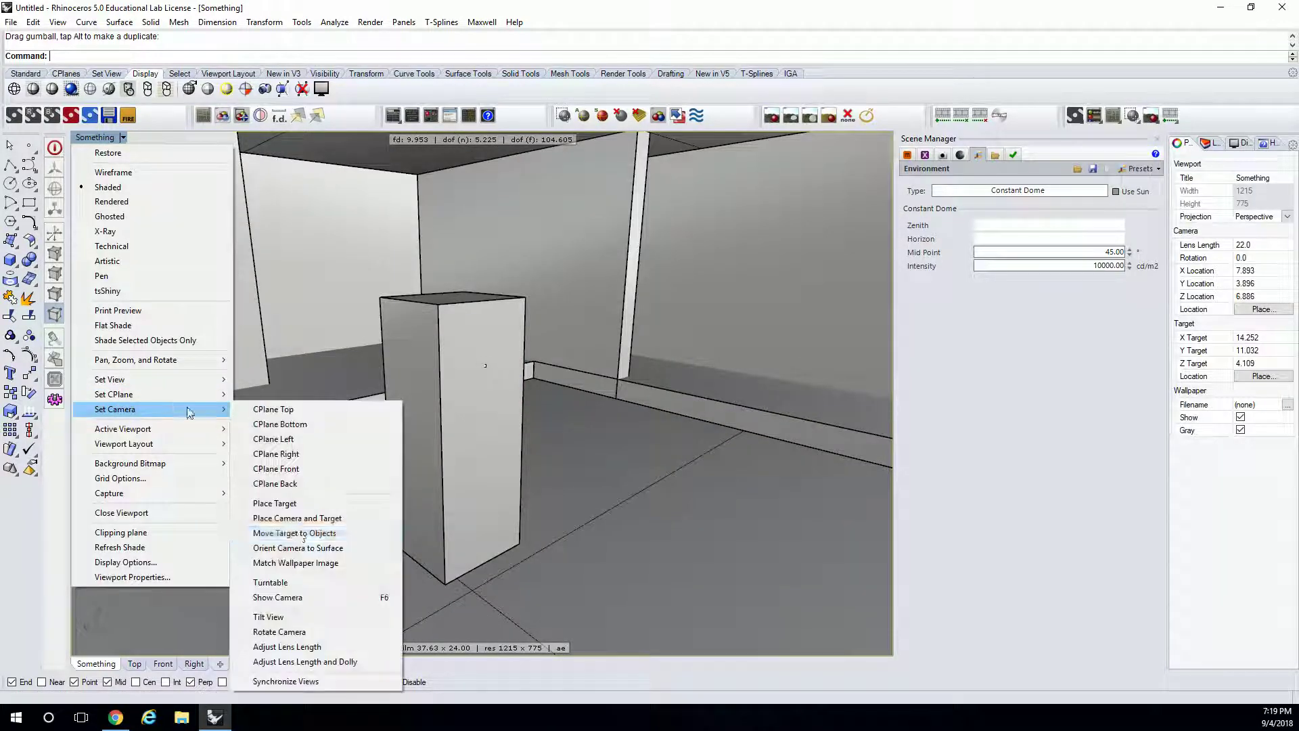
{"action": "left_click", "coordinate": [298, 549]}
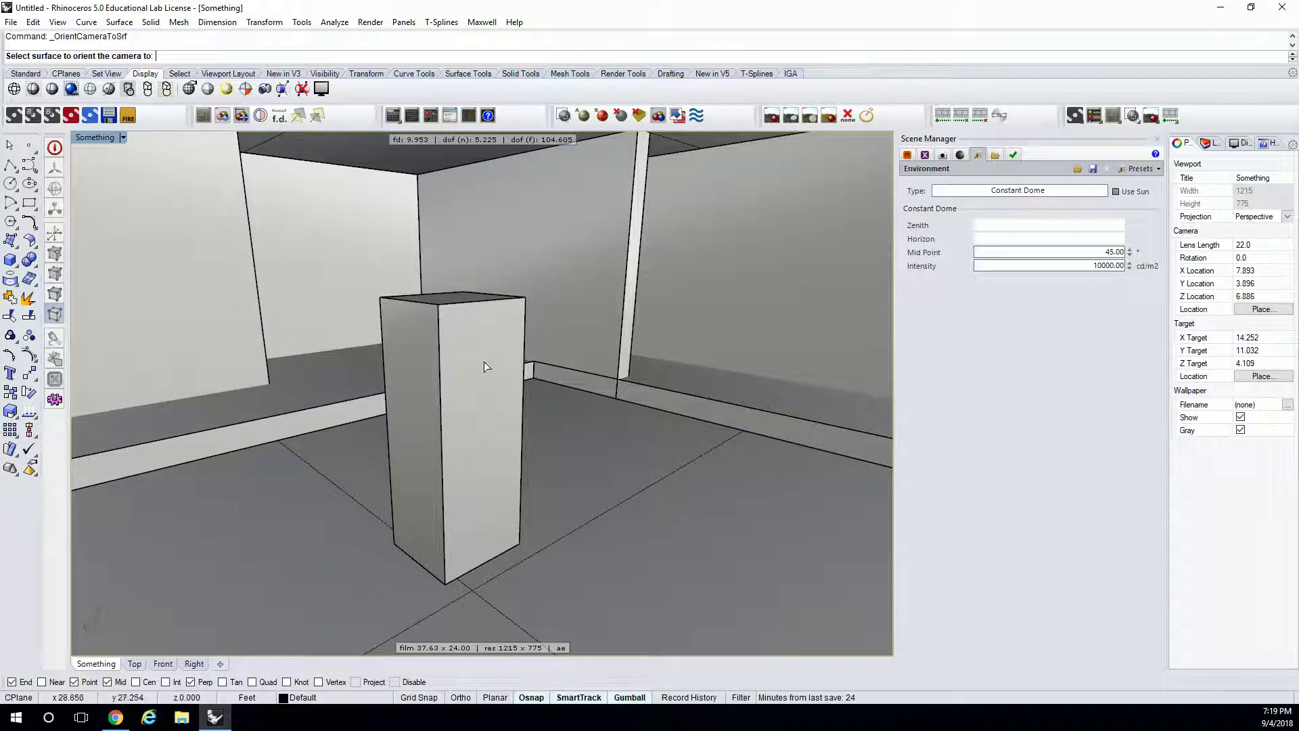
{"action": "left_click", "coordinate": [485, 367]}
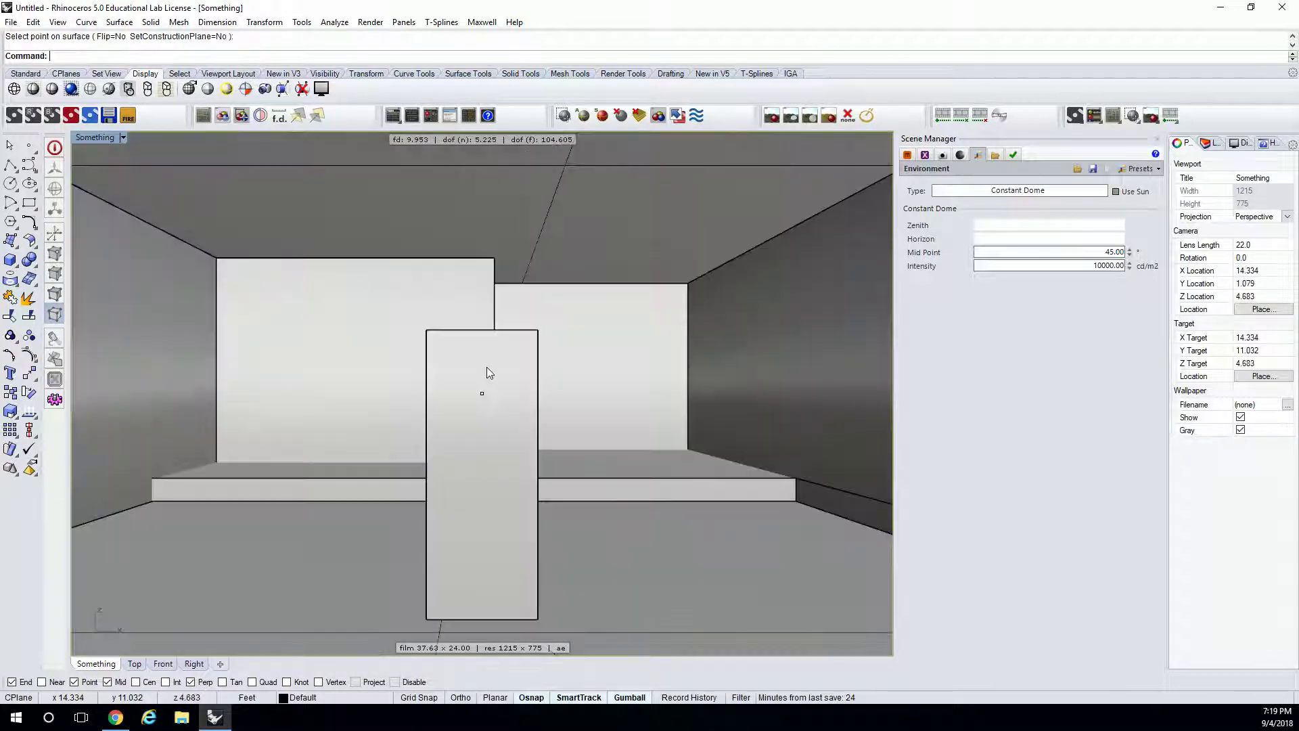